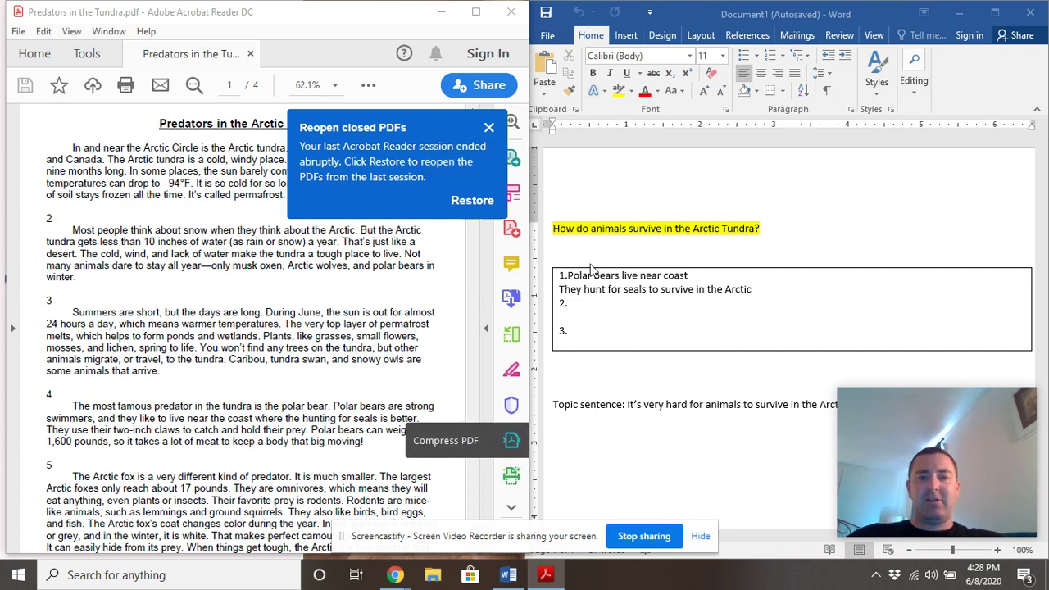
Step: Dismiss Acrobat Reader's offer to reopen closed PDFs
click(489, 129)
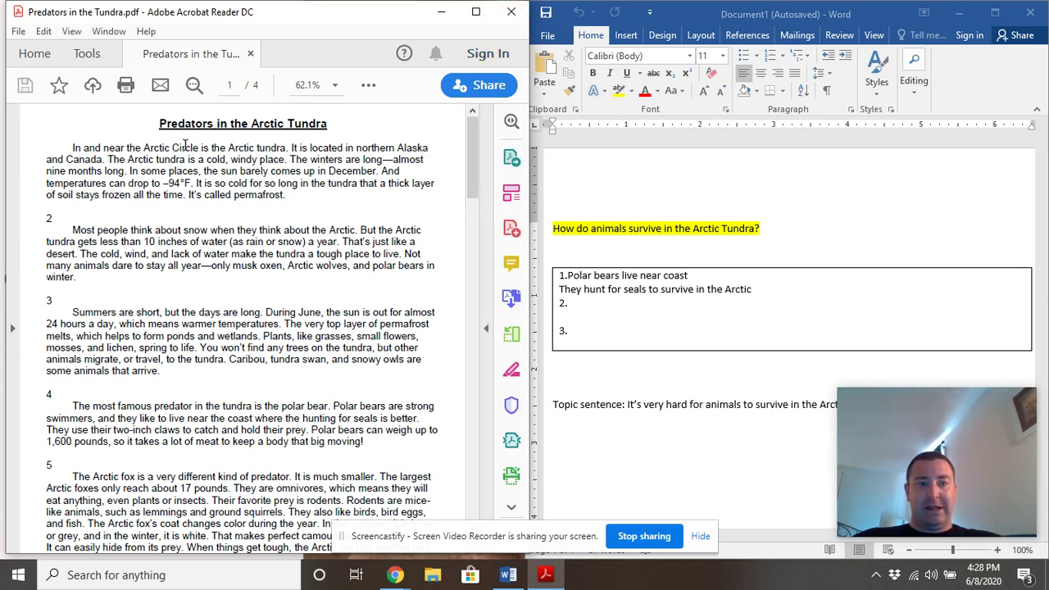
mouse_move(915, 389)
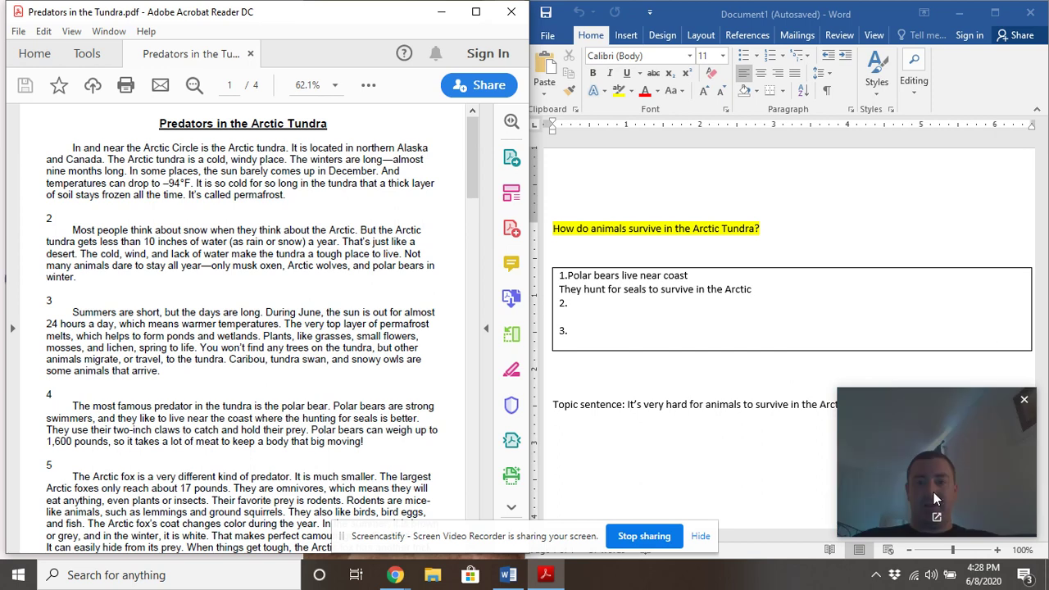
drag(933, 492, 522, 120)
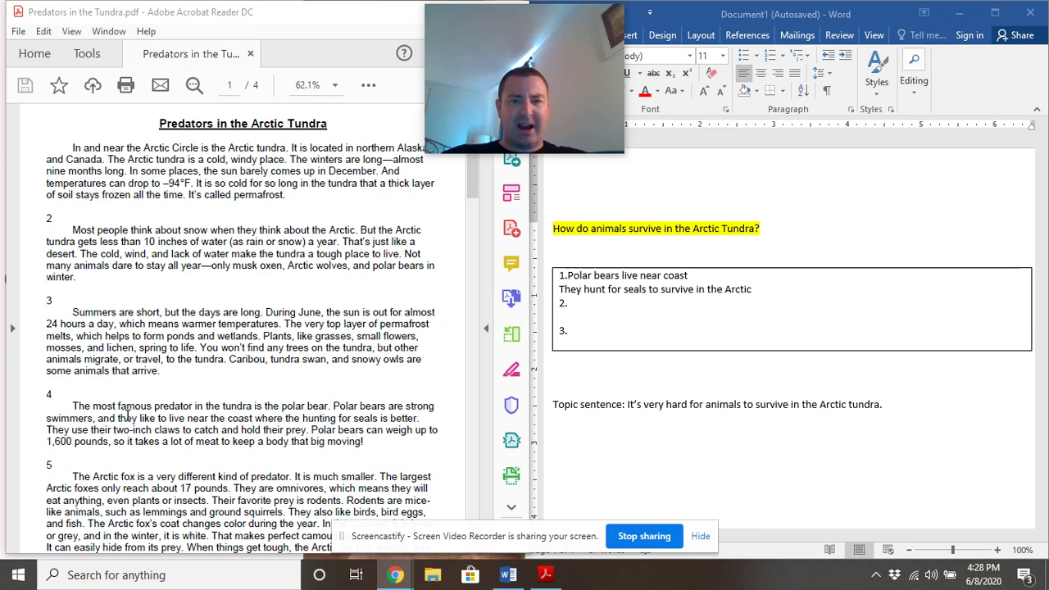
Step: Highlight paragraph 4's sentences on polar bears swimming near the coast and weighing up to 1,600 pounds
scroll(123, 410, down, 1)
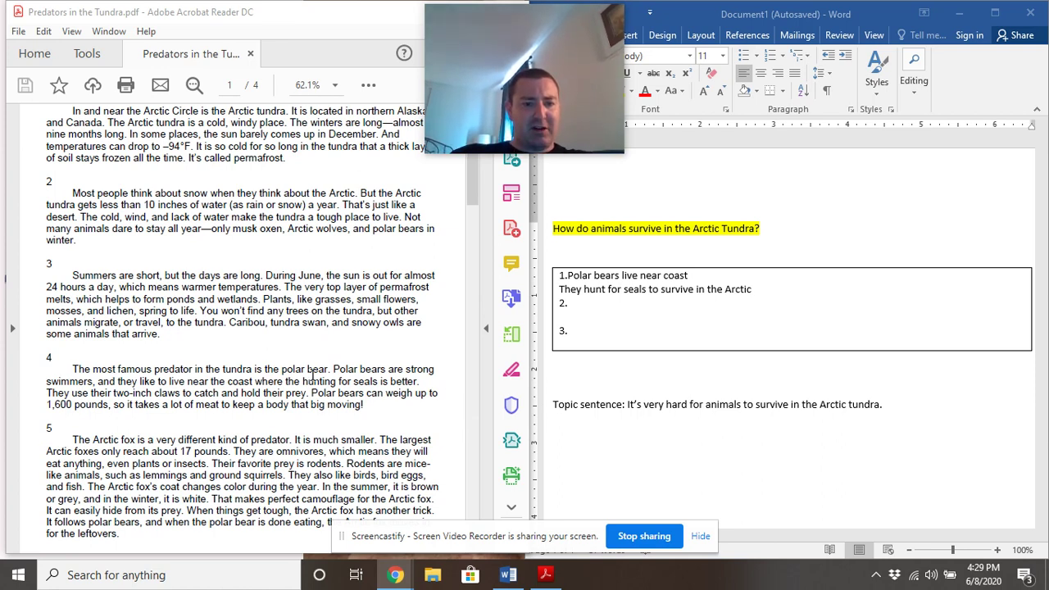
drag(333, 370, 404, 385)
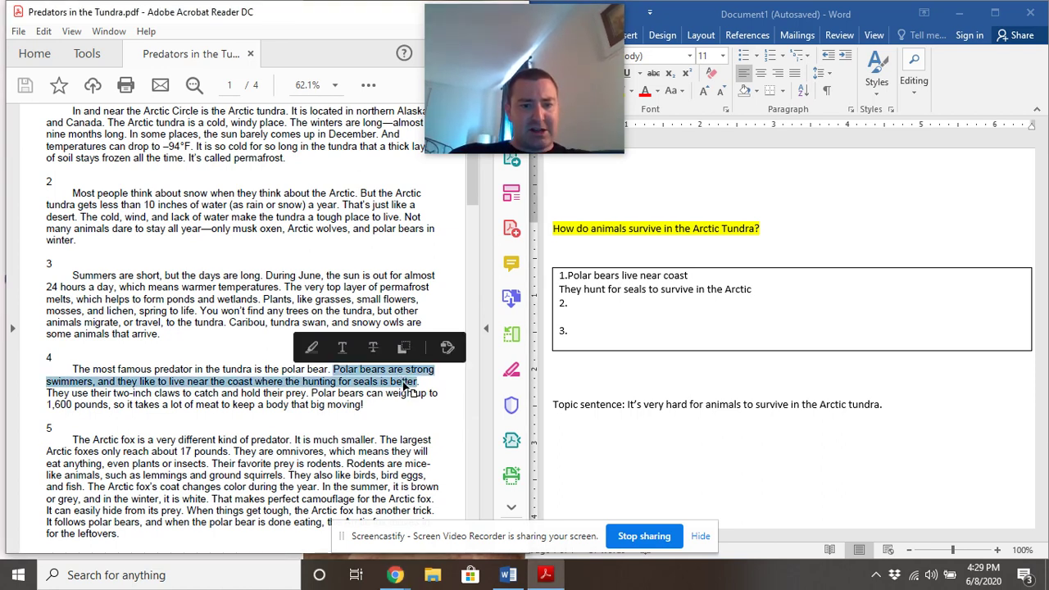
click(309, 348)
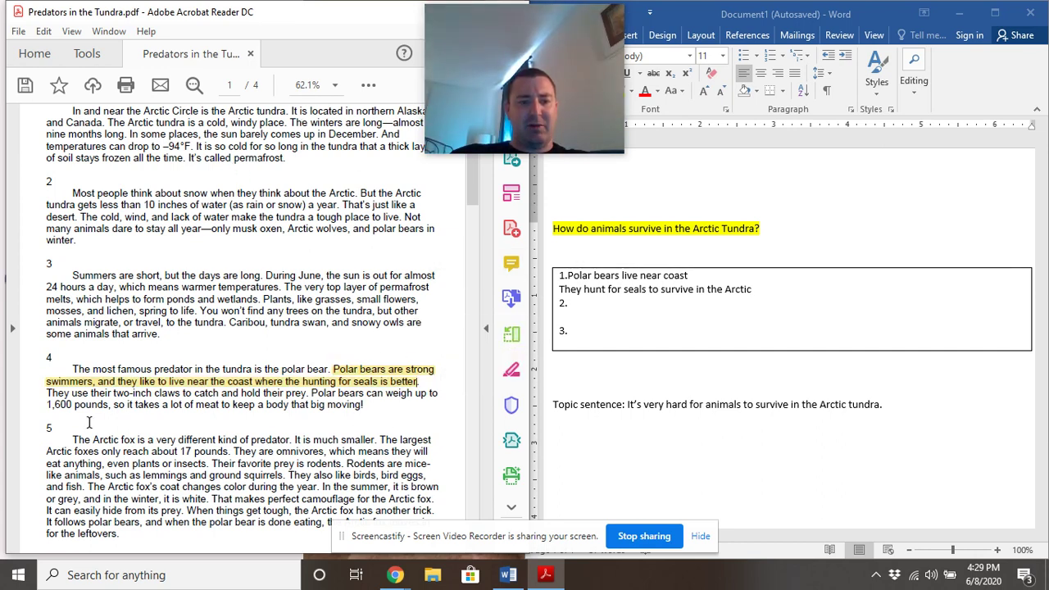
drag(312, 394, 113, 408)
click(129, 372)
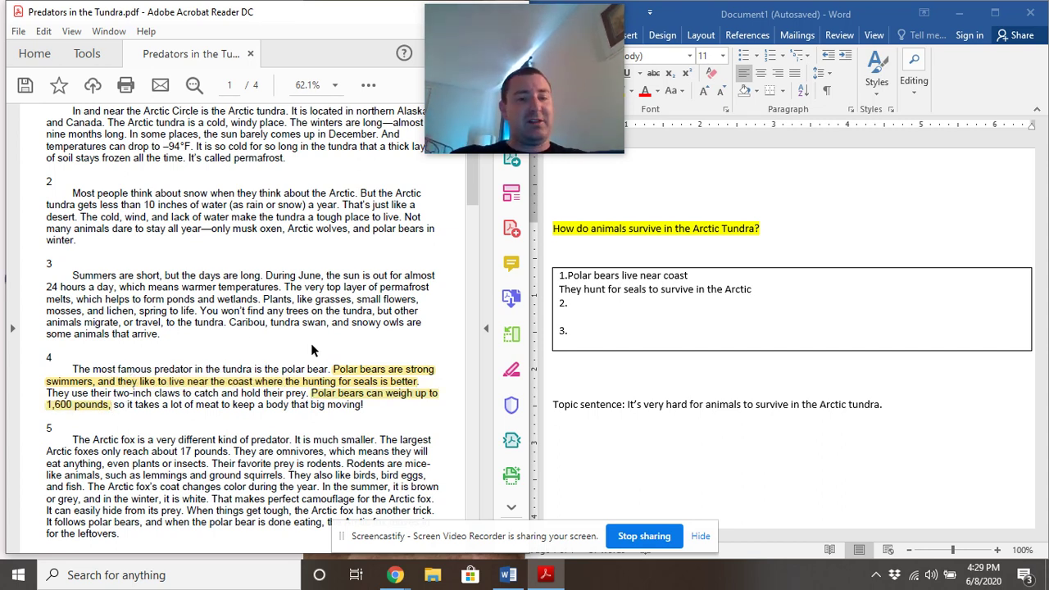
scroll(204, 455, down, 2)
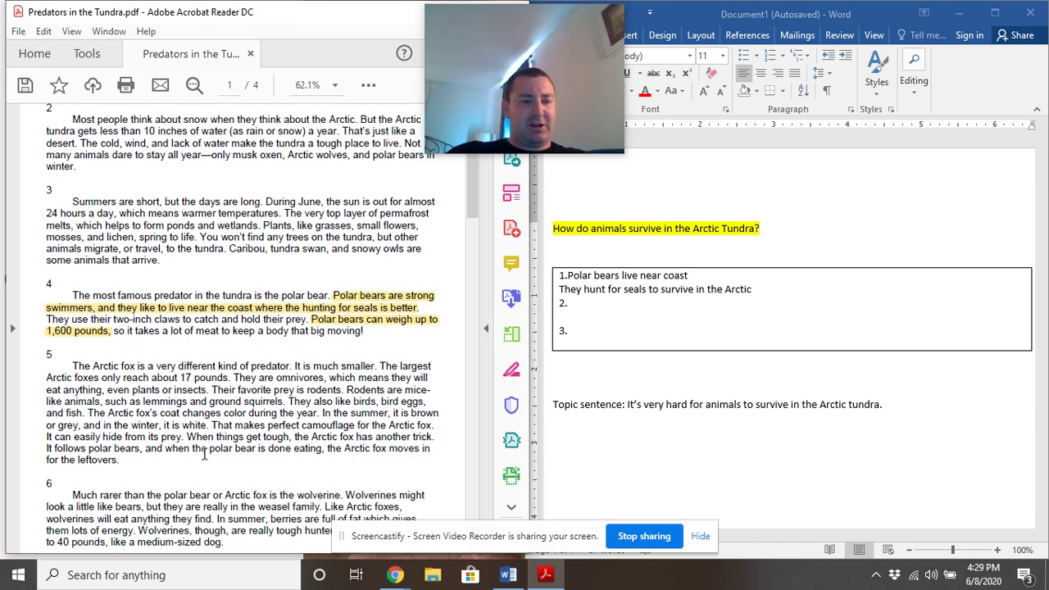
scroll(273, 404, down, 2)
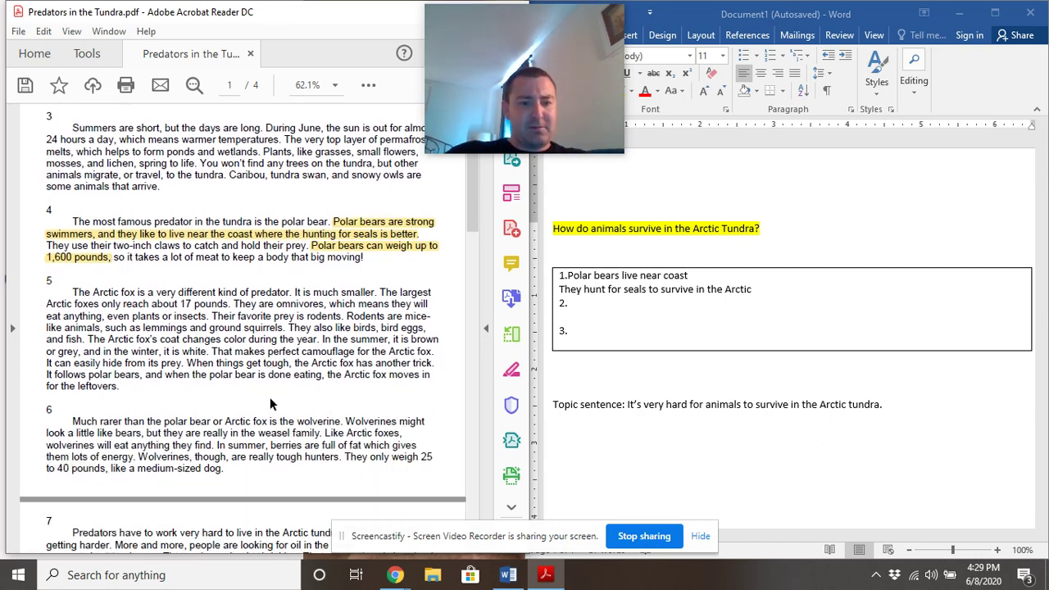
scroll(284, 390, down, 2)
scroll(300, 385, up, 7)
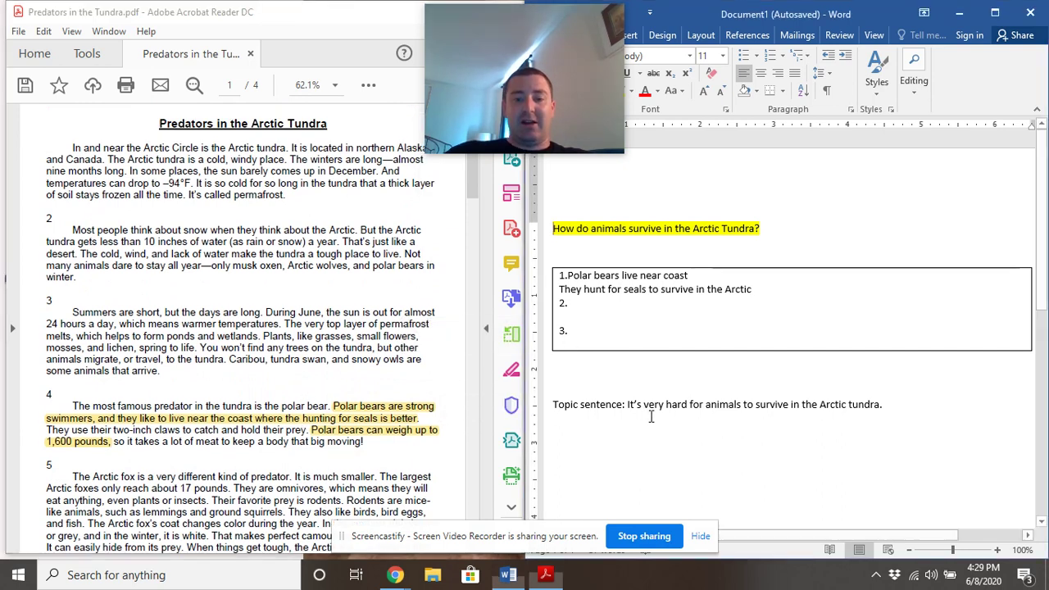
Step: Start an indented paragraph below the topic sentence: "It's very hard for animals to survive in the Arctic tundra."
click(653, 413)
click(946, 416)
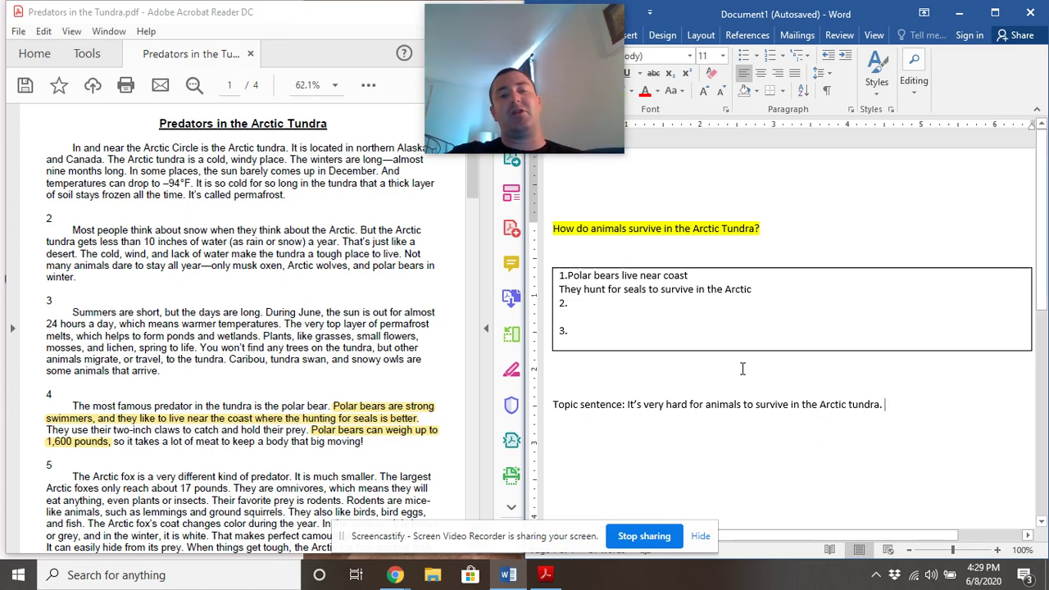
double_click(916, 450)
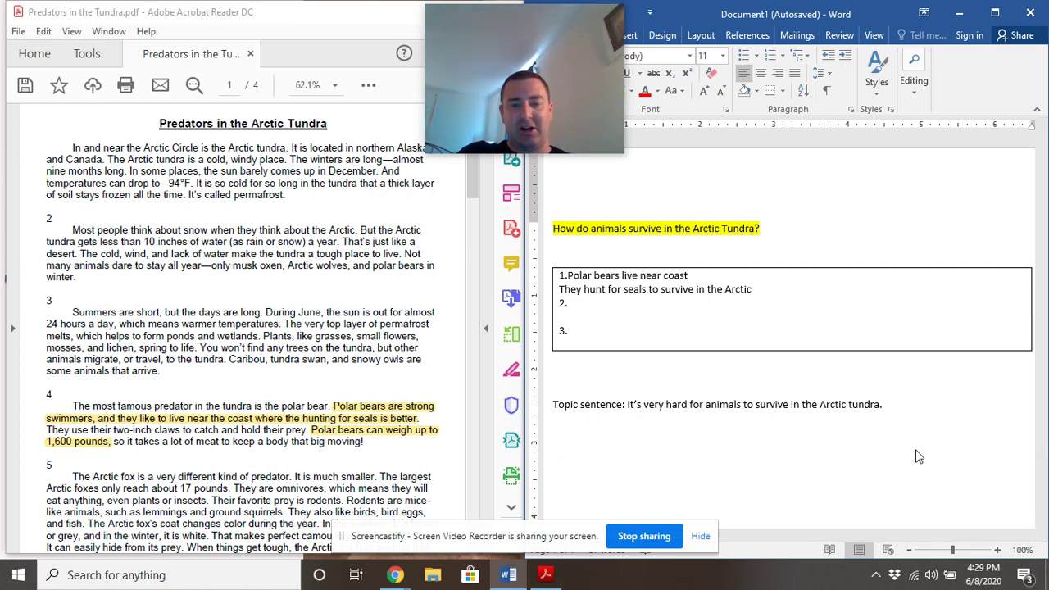
text(I)
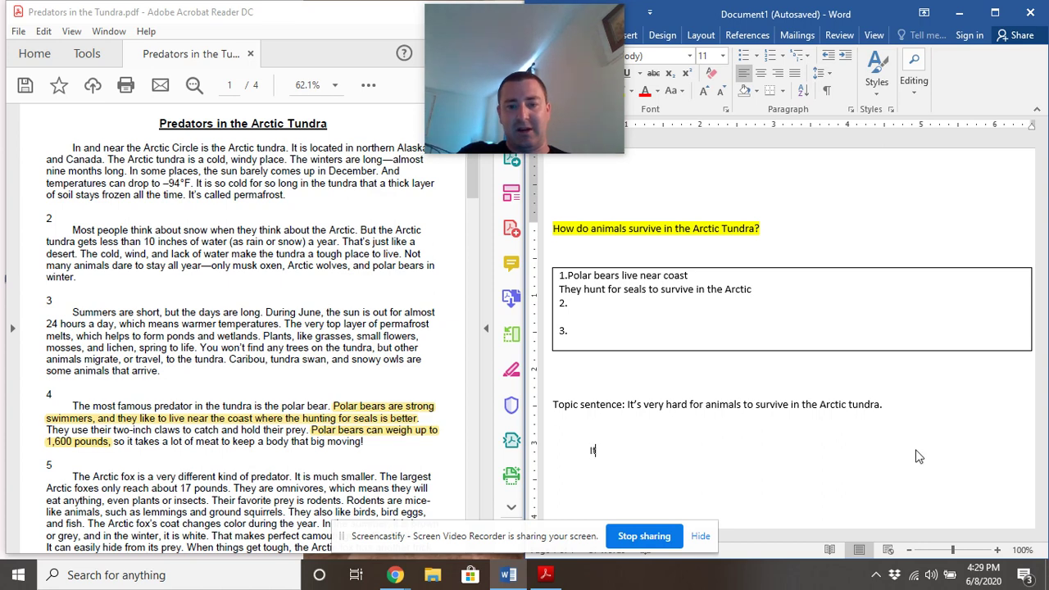
text(t's e)
key(BackSpace)
text(very )
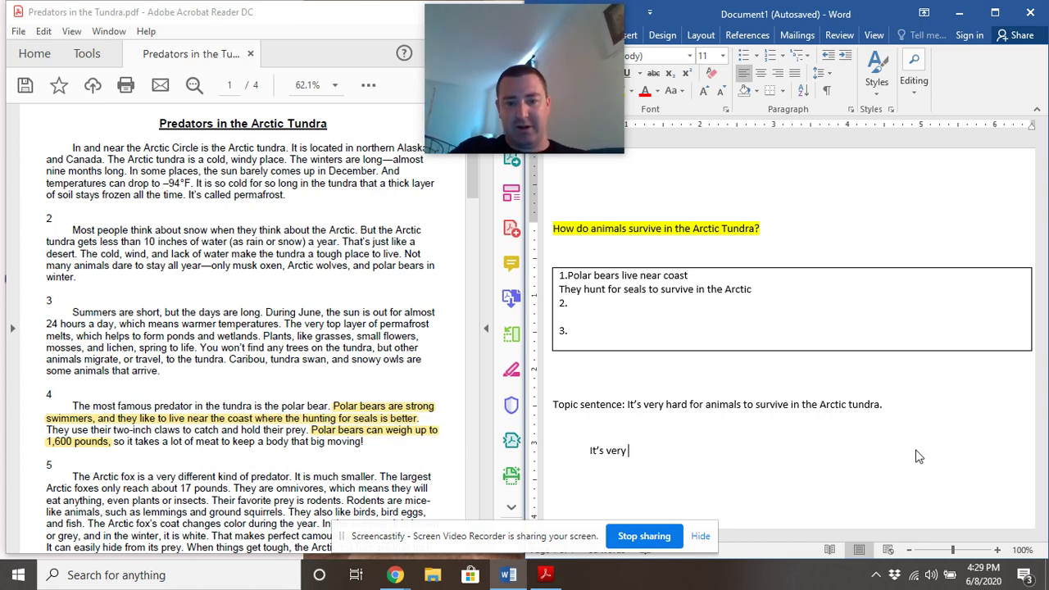
text(hard for animals to survive in the Arct)
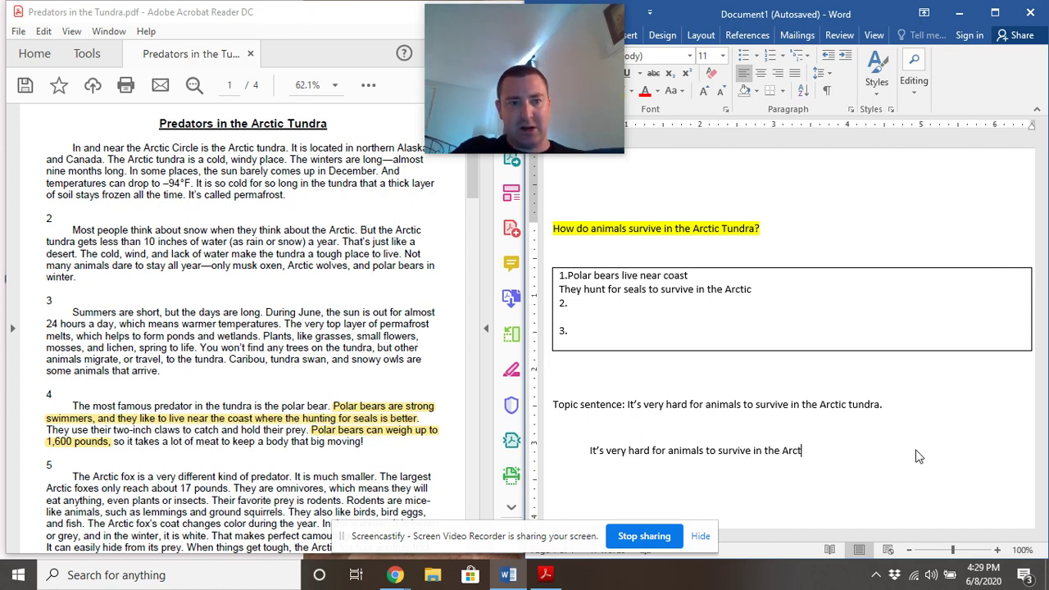
key(BackSpace)
key(BackSpace)
text(c tundra.)
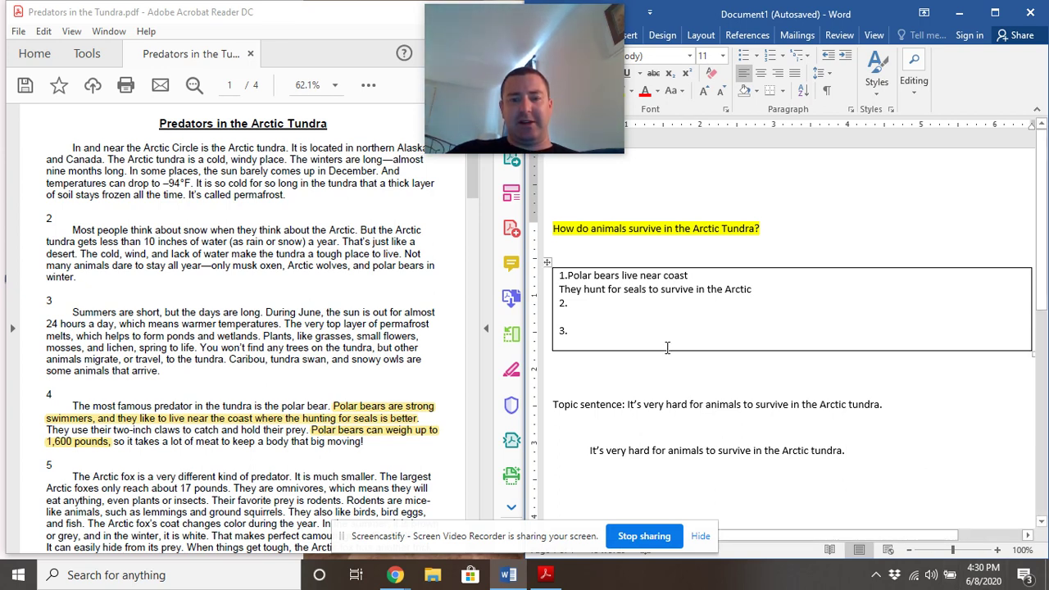
drag(82, 160, 262, 183)
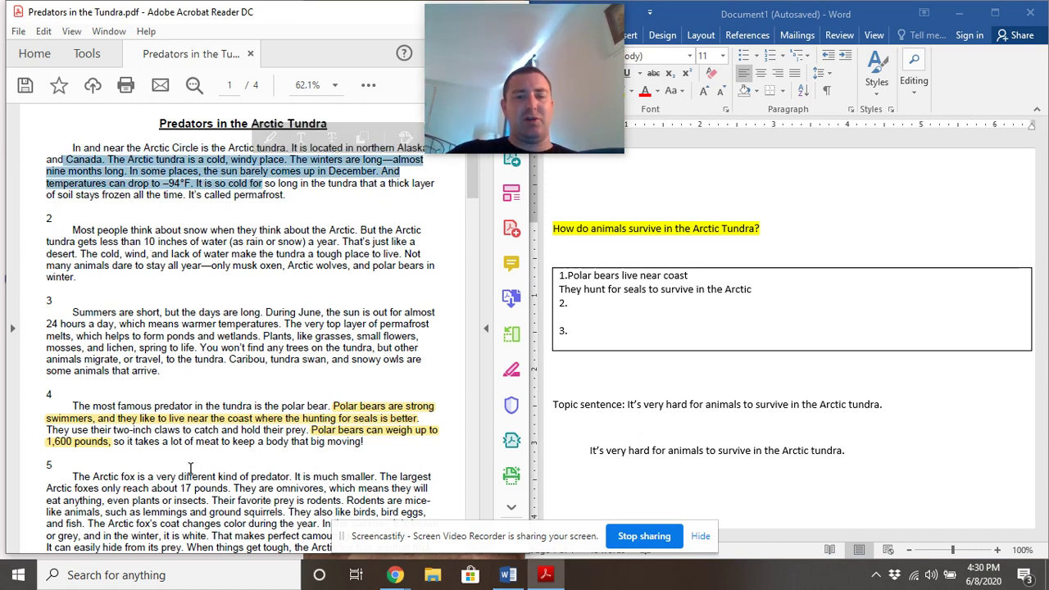
click(51, 160)
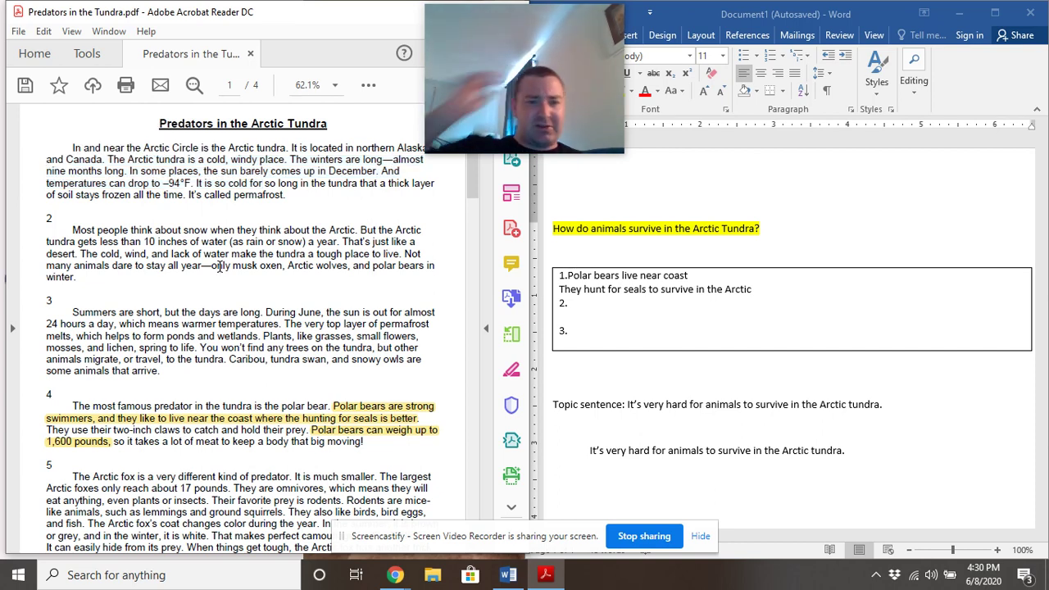
mouse_move(497, 80)
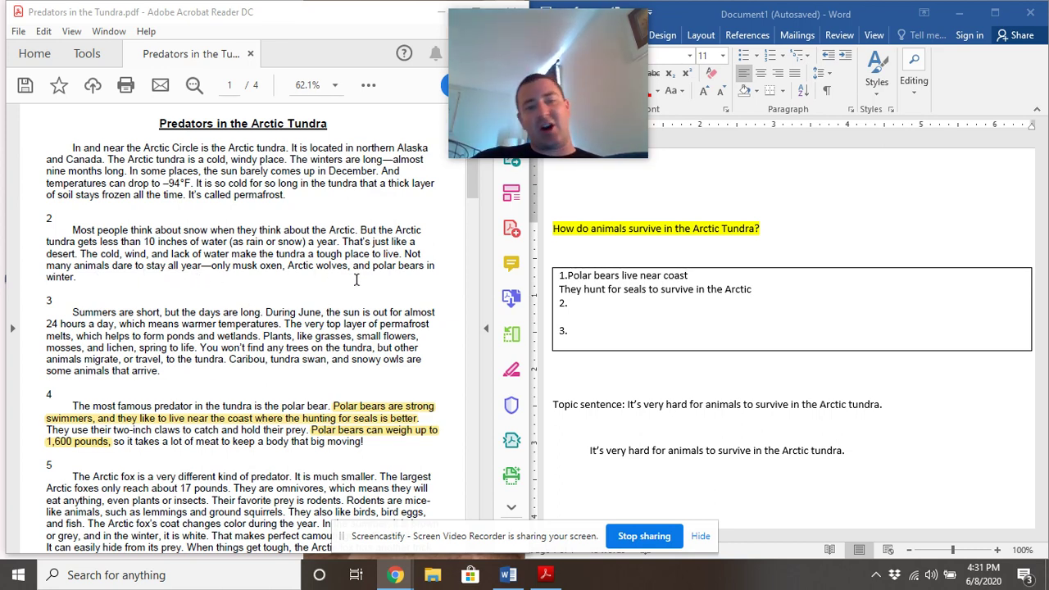
Step: Highlight the tundra sentences on low rainfall, temperatures dropping to –94°F, and cold, wind and lack of water
click(875, 461)
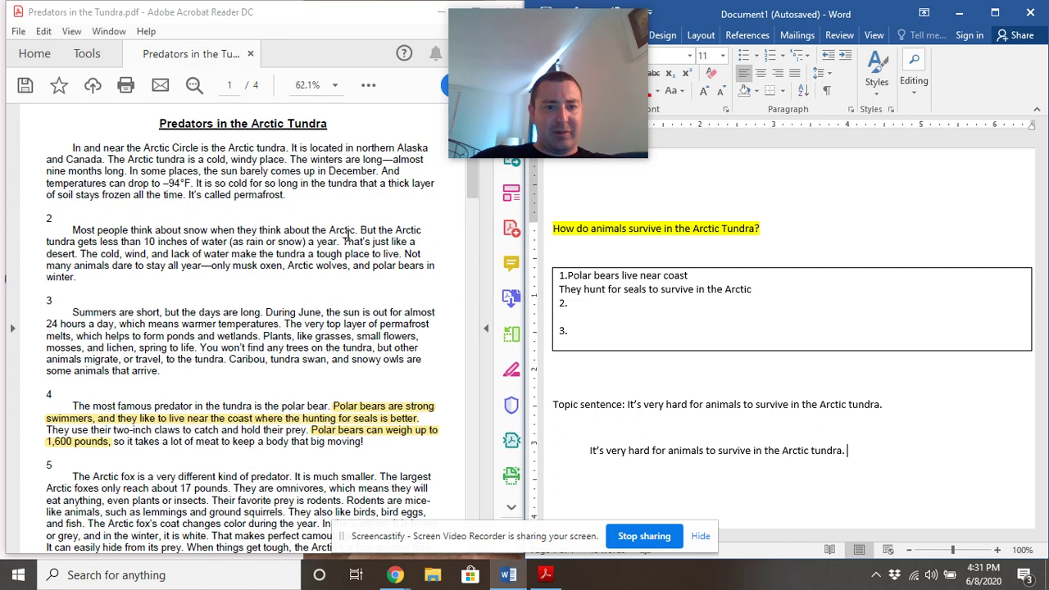
mouse_move(359, 233)
mouse_down()
mouse_move(205, 265)
mouse_move(106, 254)
mouse_move(344, 244)
mouse_up()
click(312, 208)
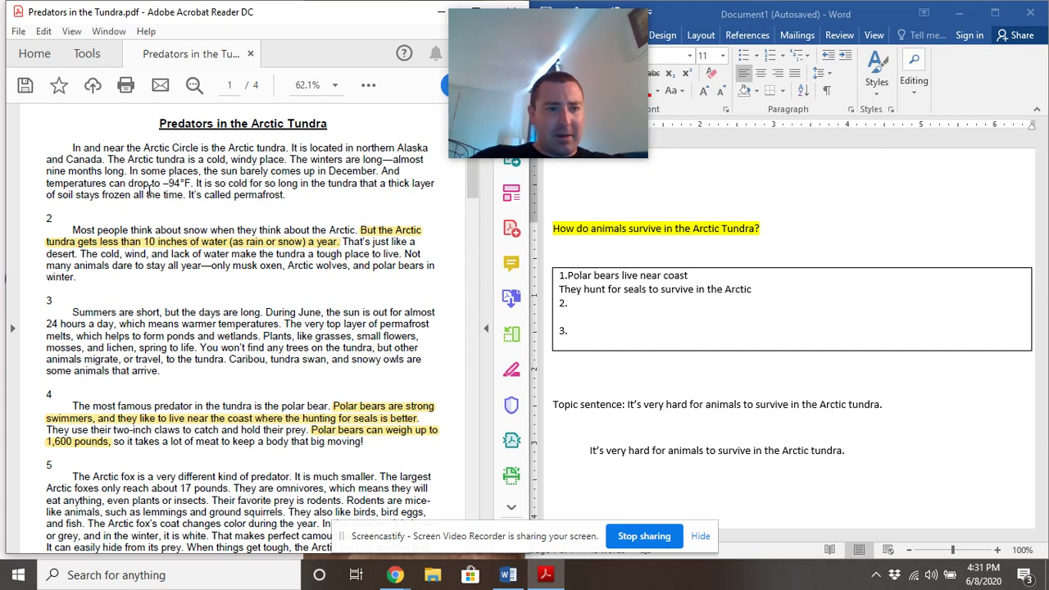
drag(58, 188, 198, 185)
click(212, 160)
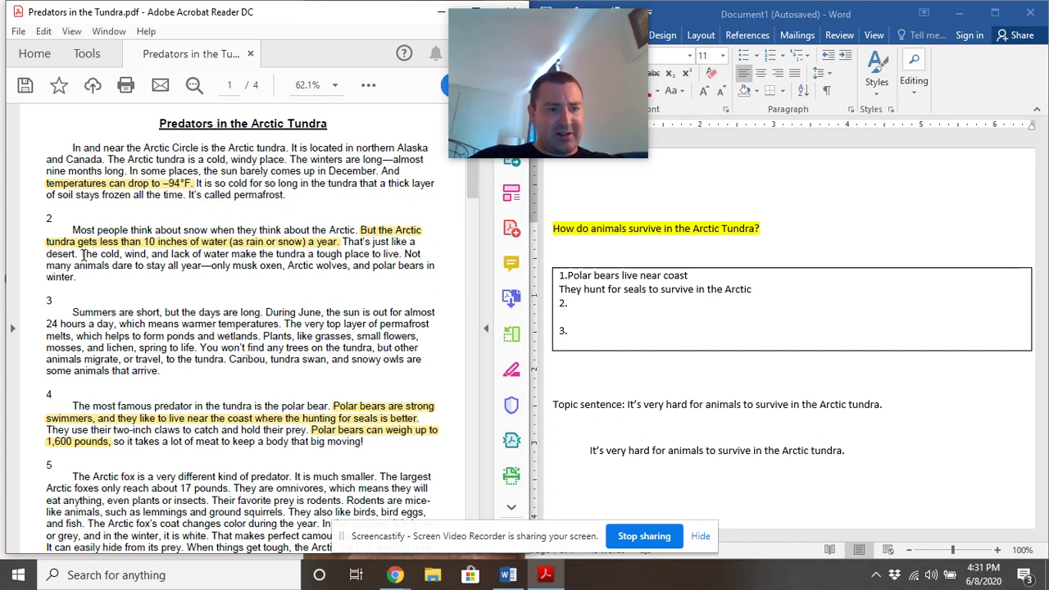
drag(80, 254, 389, 261)
click(312, 232)
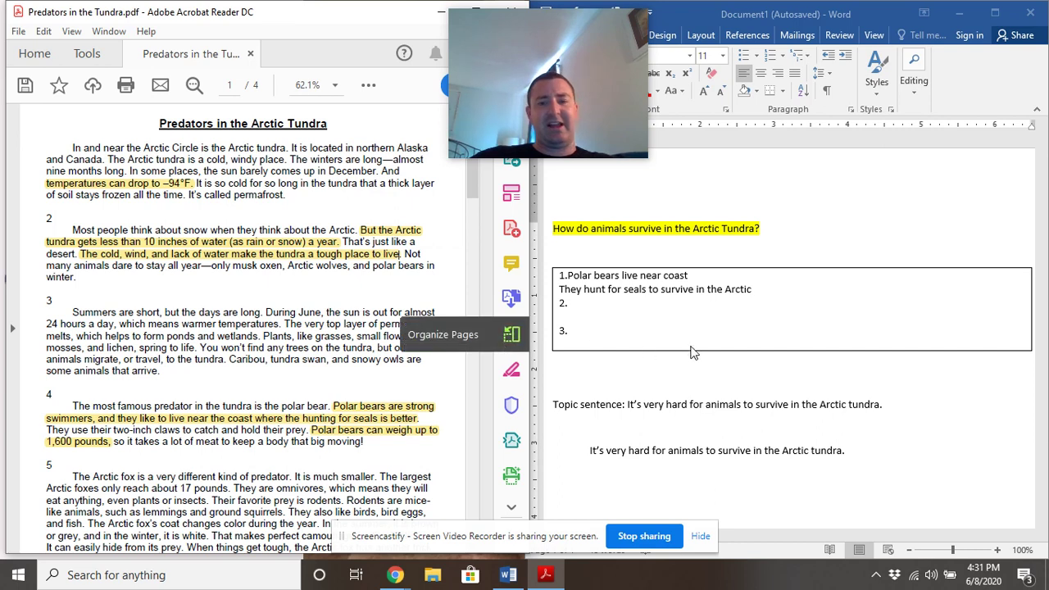
click(900, 448)
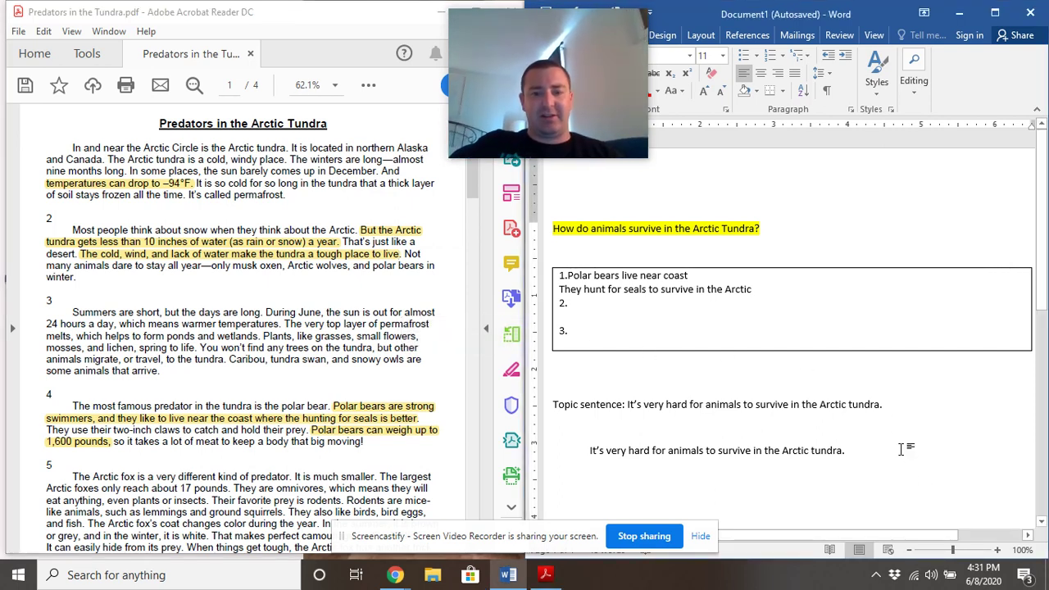
Step: Add sentences saying the Arctic is a harsh environment with little rainfall, making it hard for animals
text(The)
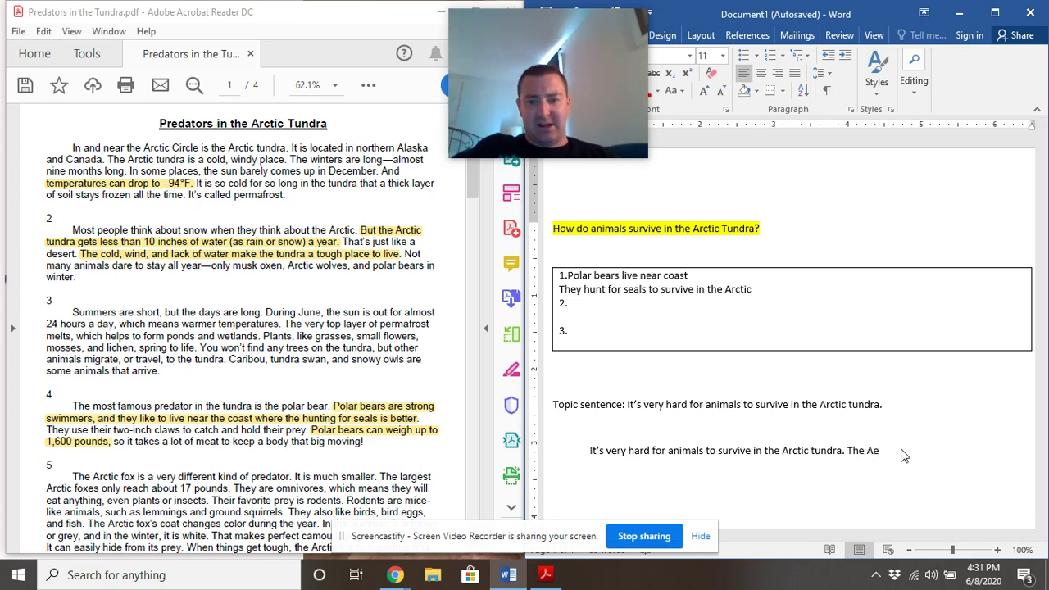
text( Ae)
key(BackSpace)
text(rtic is)
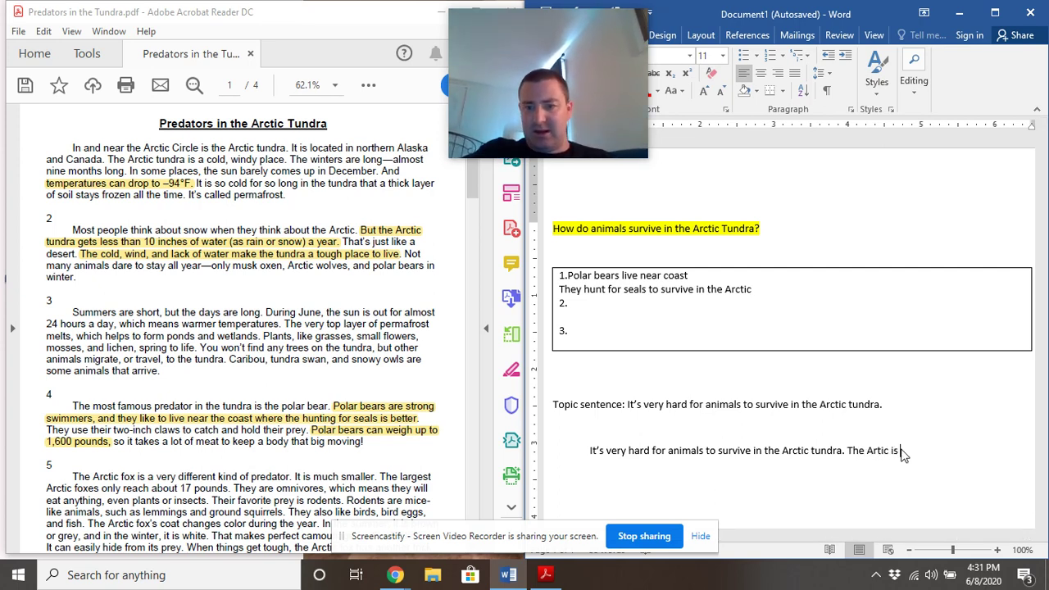
text( a harsh enviro)
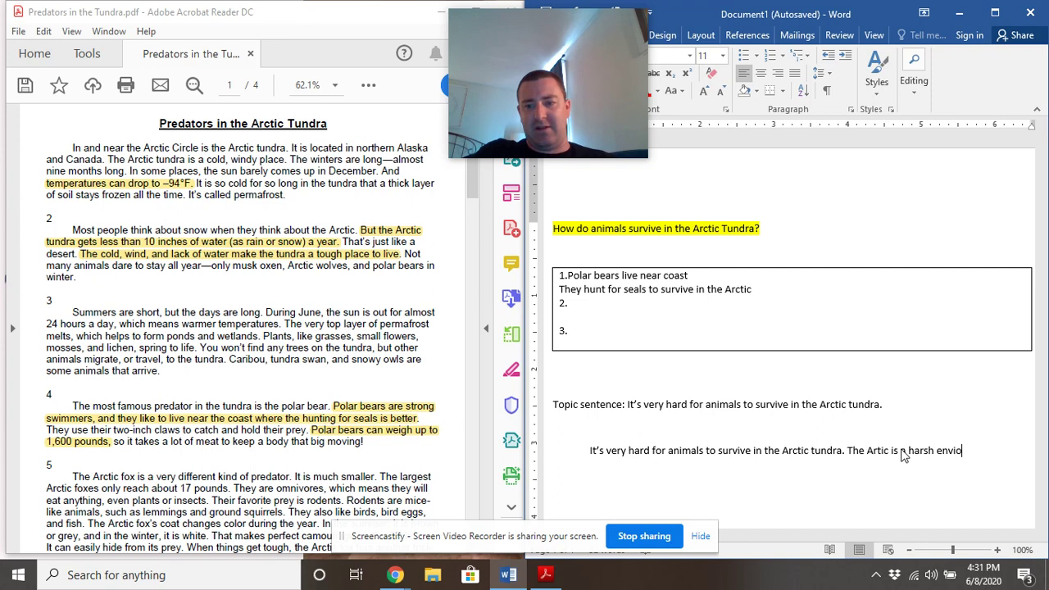
text(nment to live in)
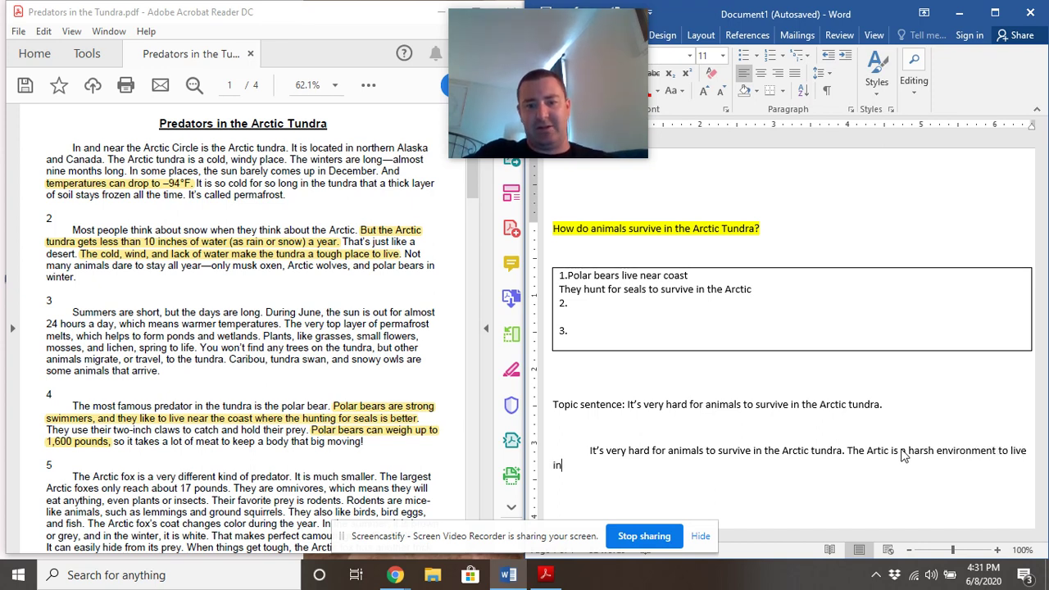
text(. )
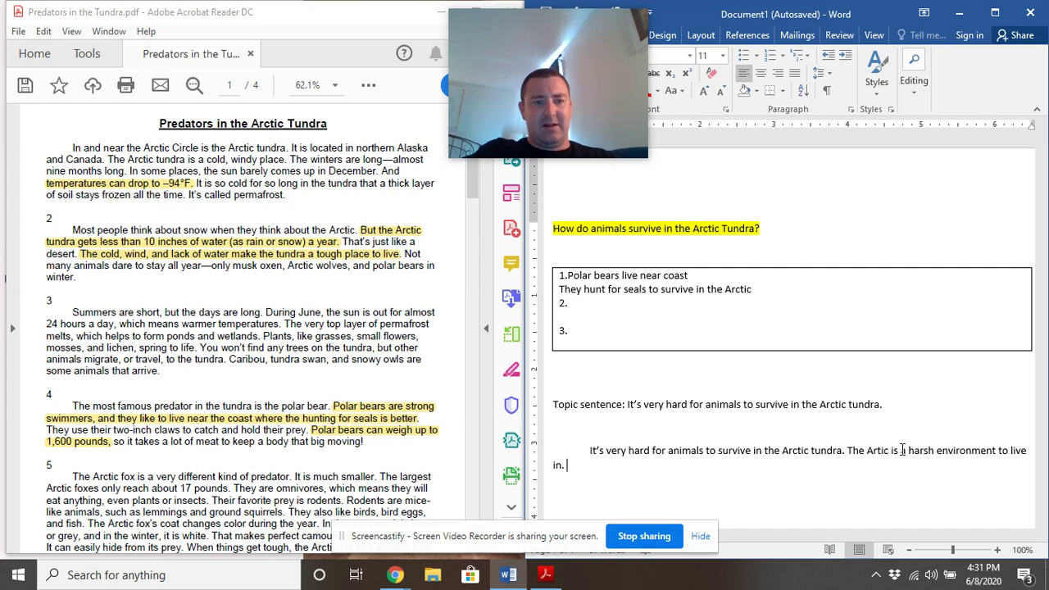
text(There is litt)
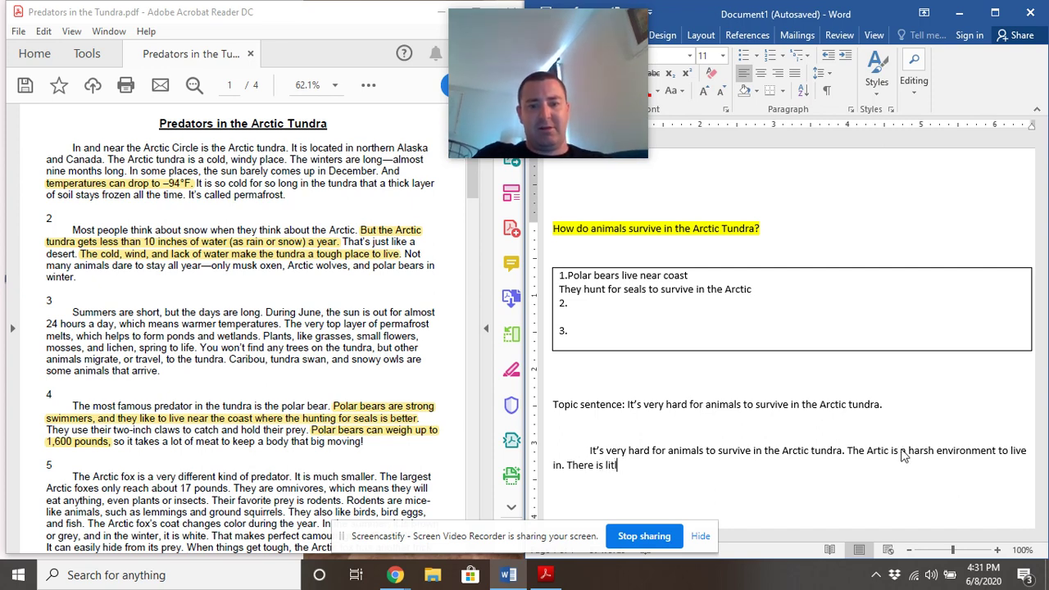
text(le rain fal)
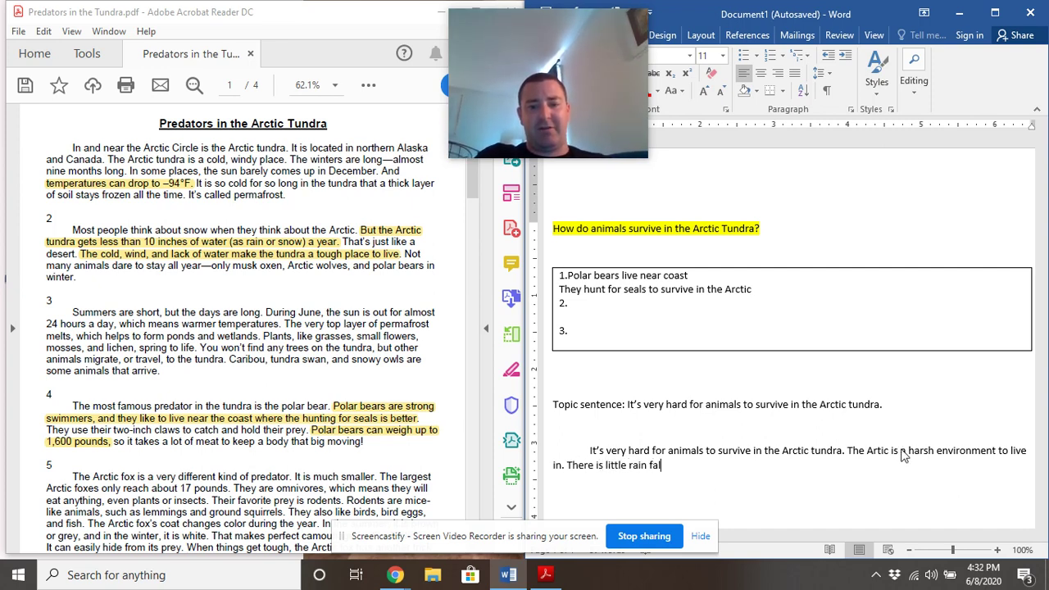
text(l in the a)
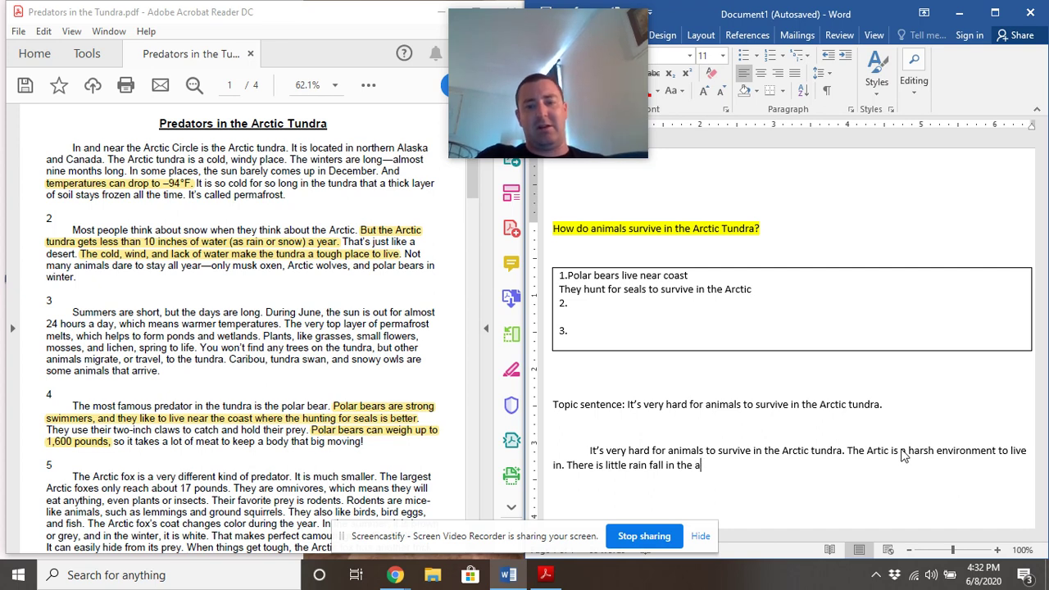
key(BackSpace)
key(BackSpace)
key(BackSpace)
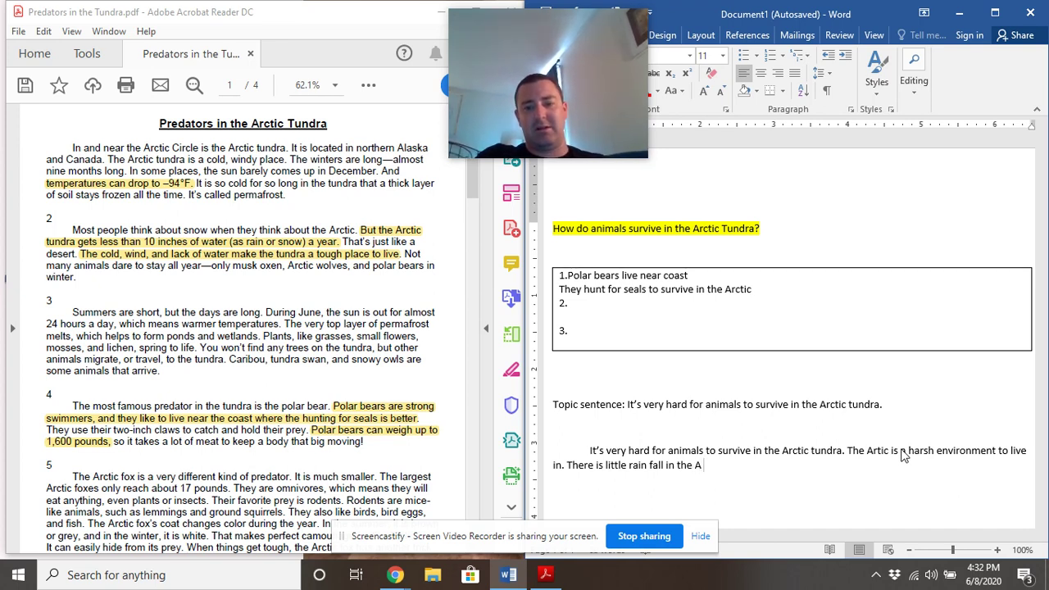
text(rctic,)
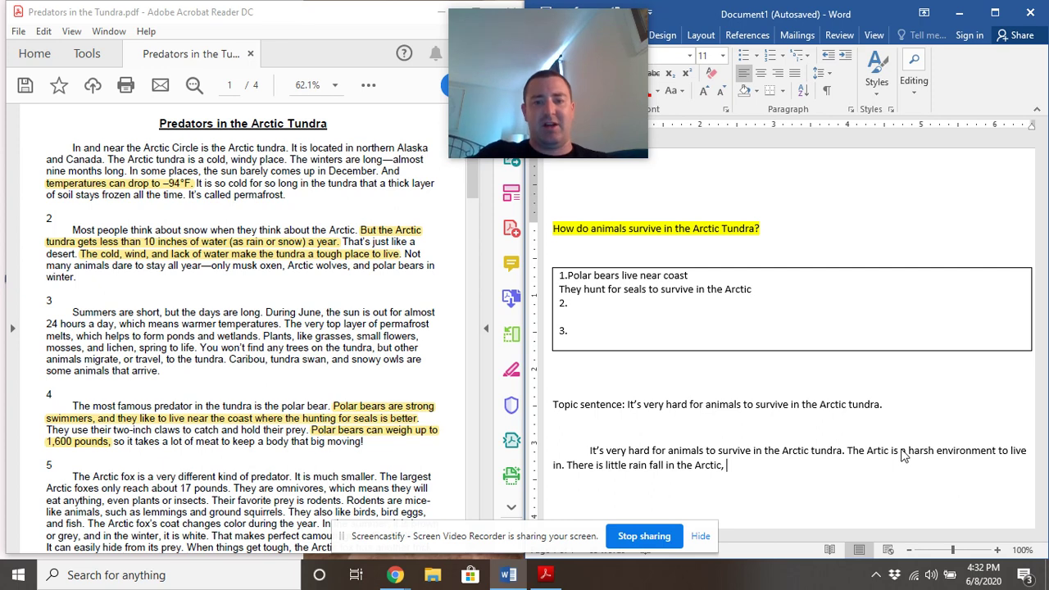
text(this makes it lh)
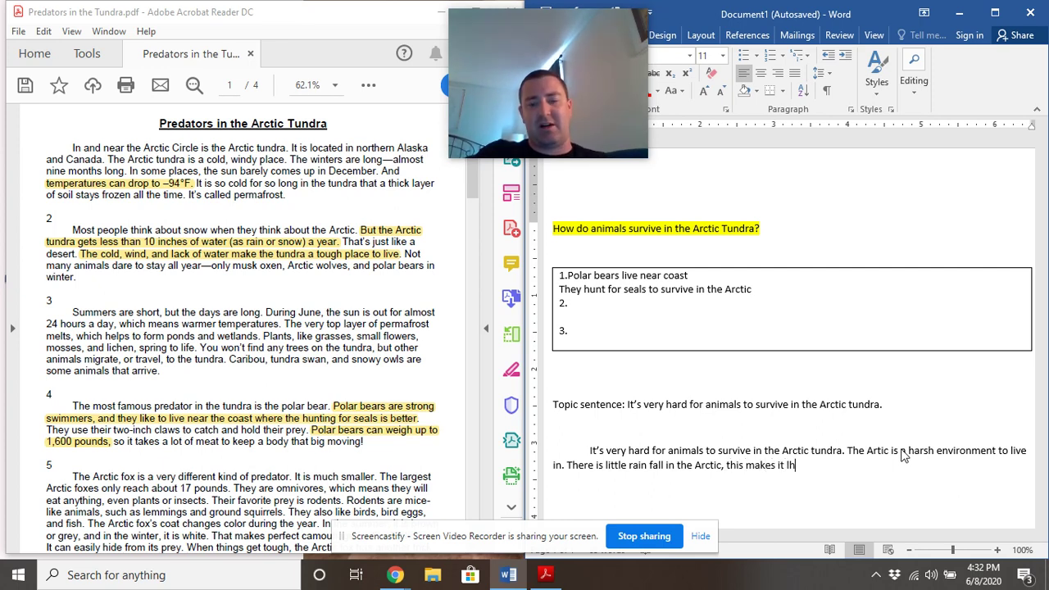
key(BackSpace)
key(BackSpace)
text(hard for anima)
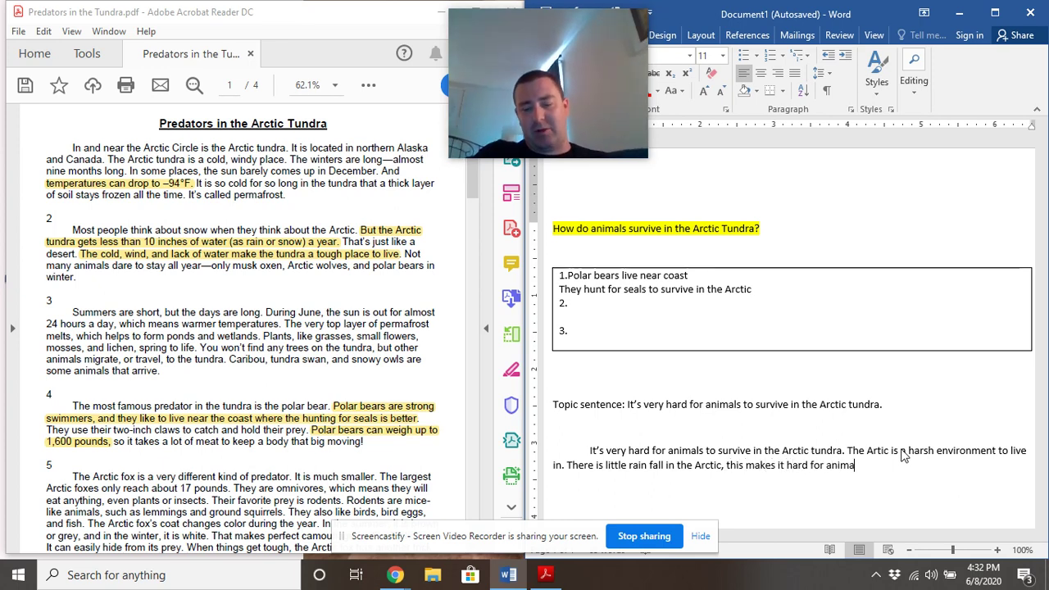
text(ls to live )
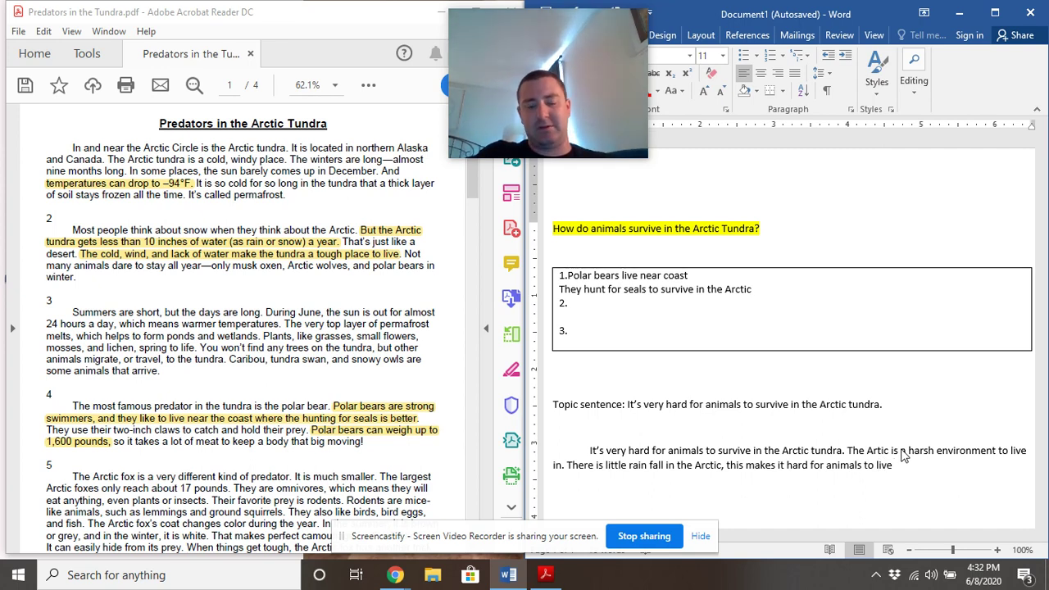
text(there.)
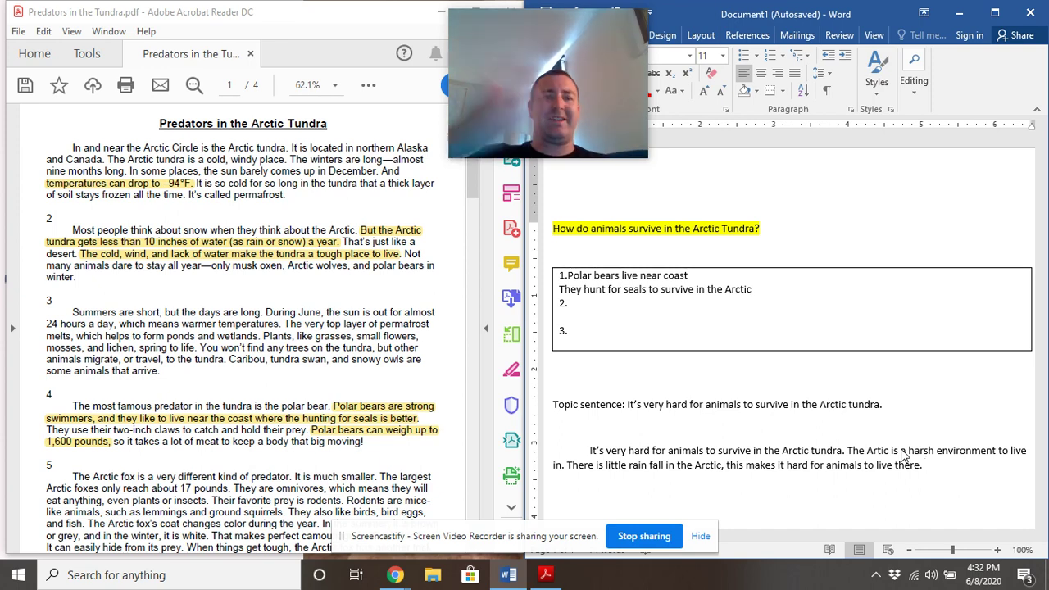
Step: Add that Arctic temperatures can drop to minus ninety-four degrees, correcting the spelling via suggestions
text(T)
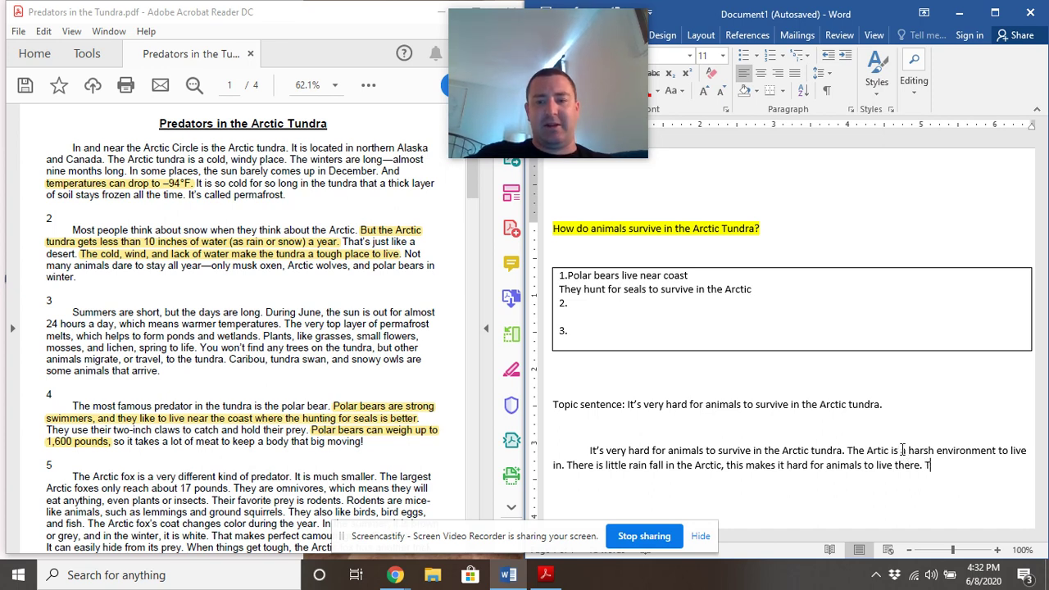
text(emperatures in)
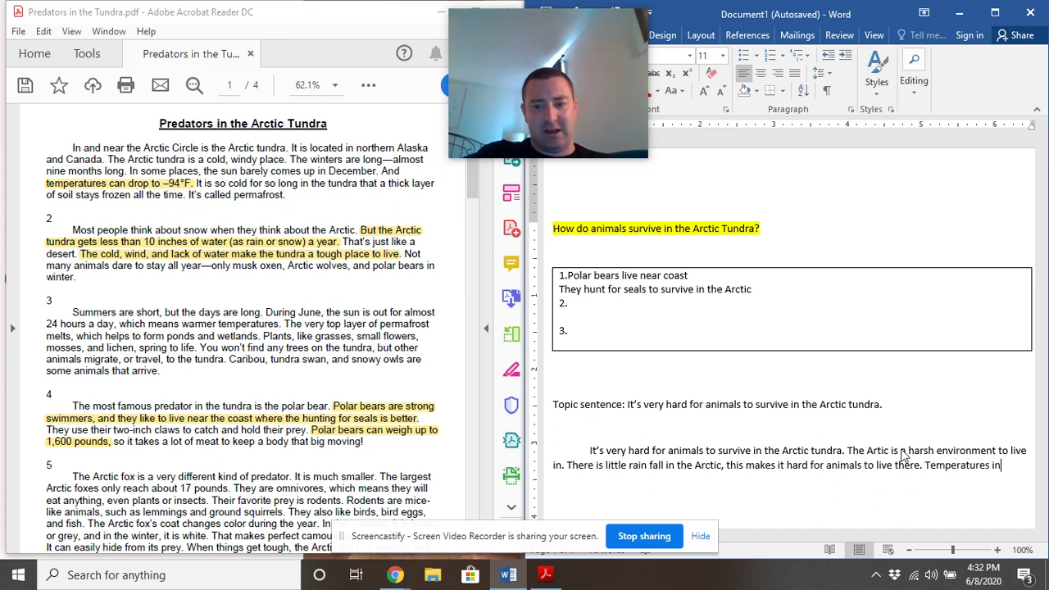
text( th Ae)
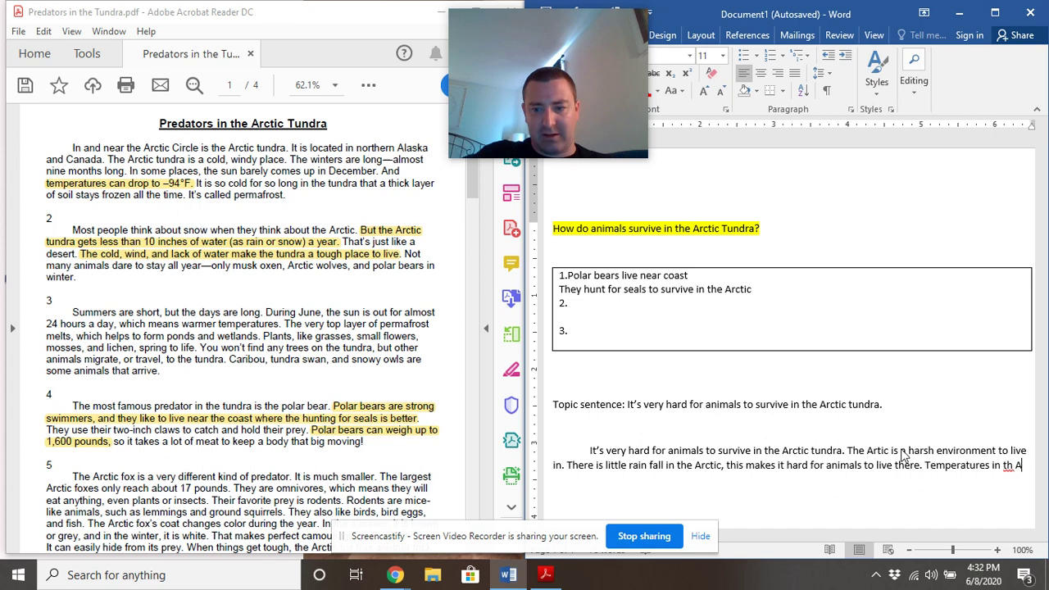
key(BackSpace)
key(BackSpace)
text(e Arc)
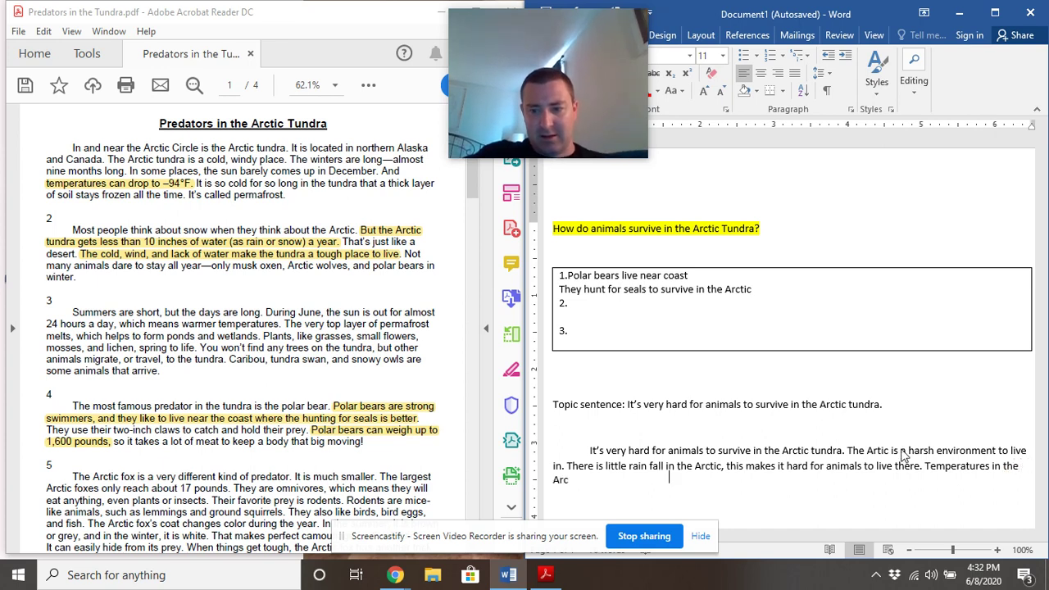
text(tic can dro)
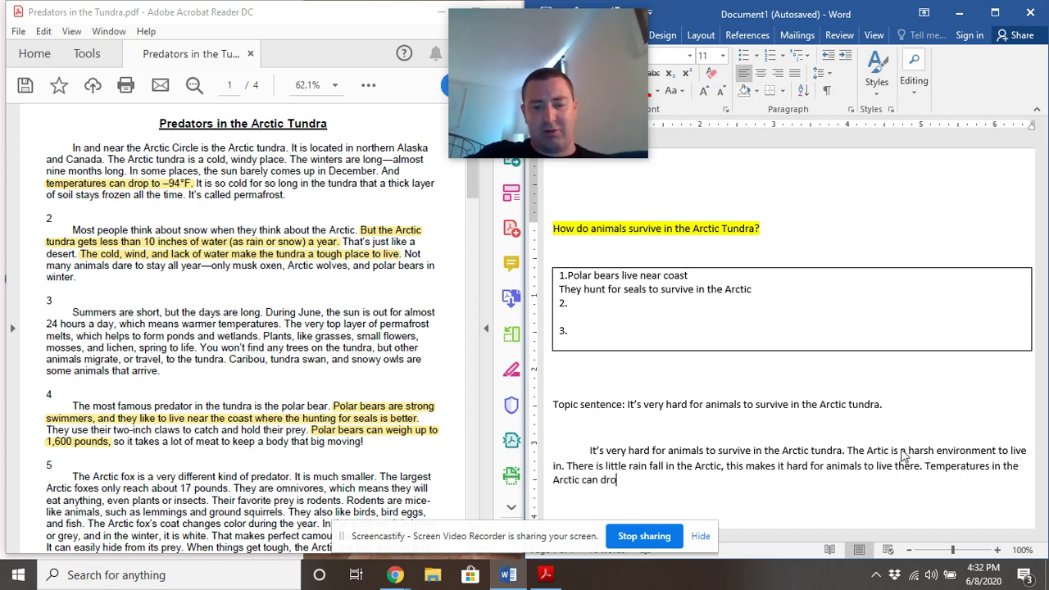
text(p to negativ)
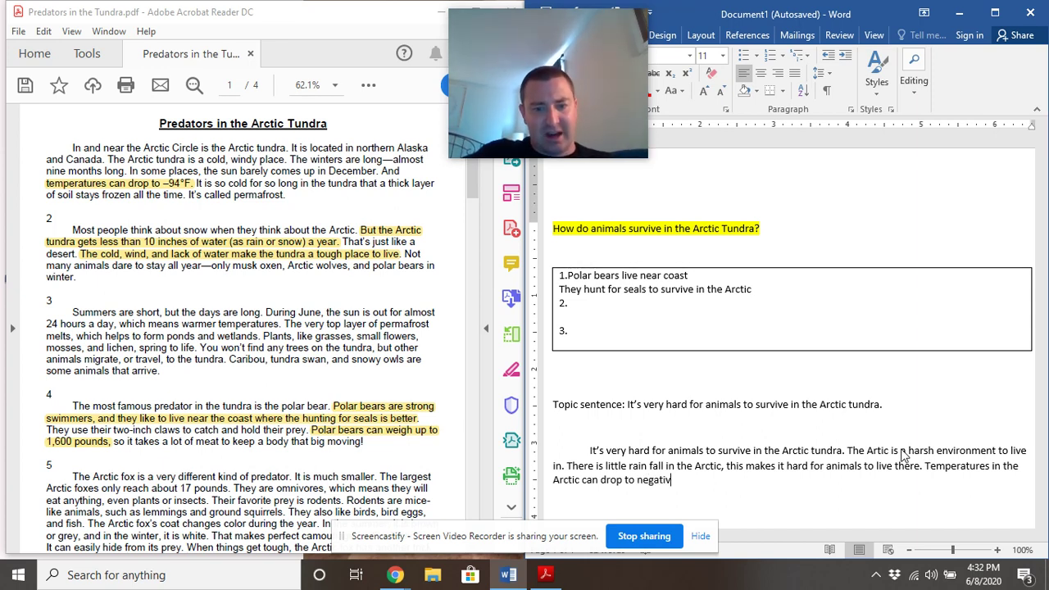
key(BackSpace)
key(BackSpace)
key(BackSpace)
key(BackSpace)
key(BackSpace)
key(BackSpace)
key(BackSpace)
key(BackSpace)
text(m)
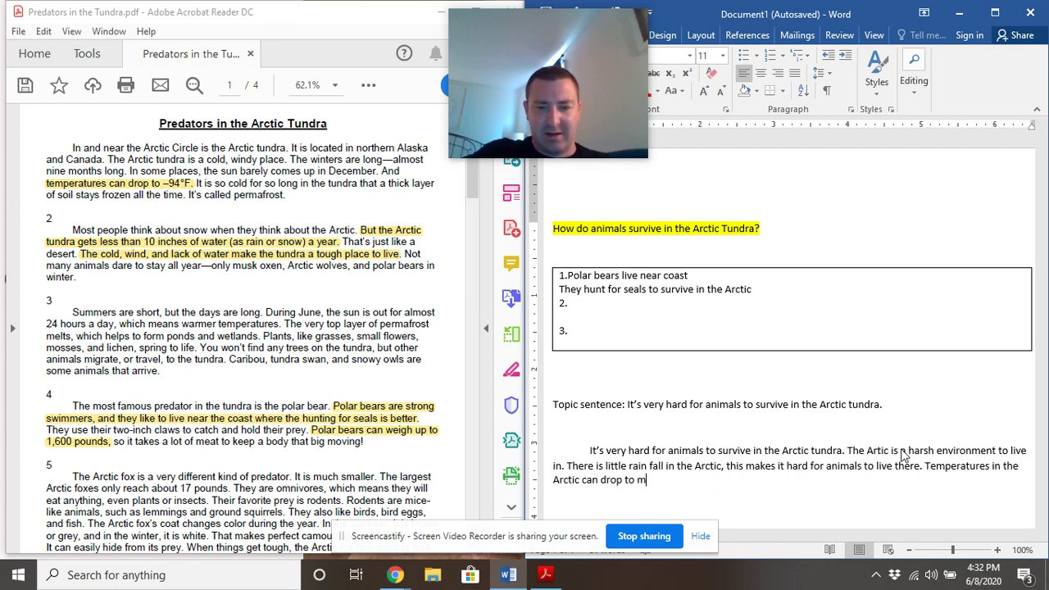
text(inus)
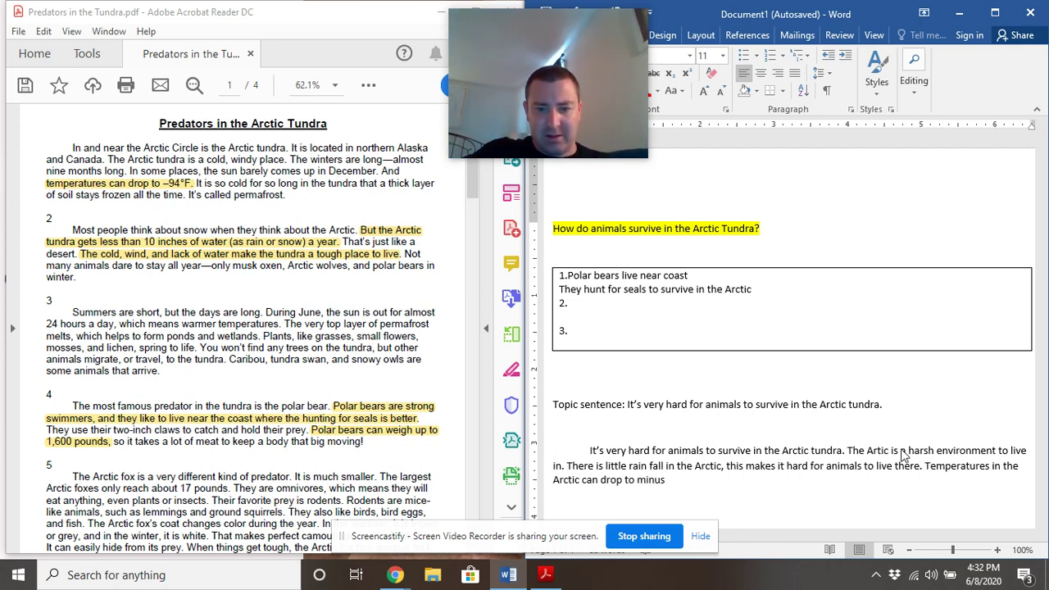
text( nintey fou)
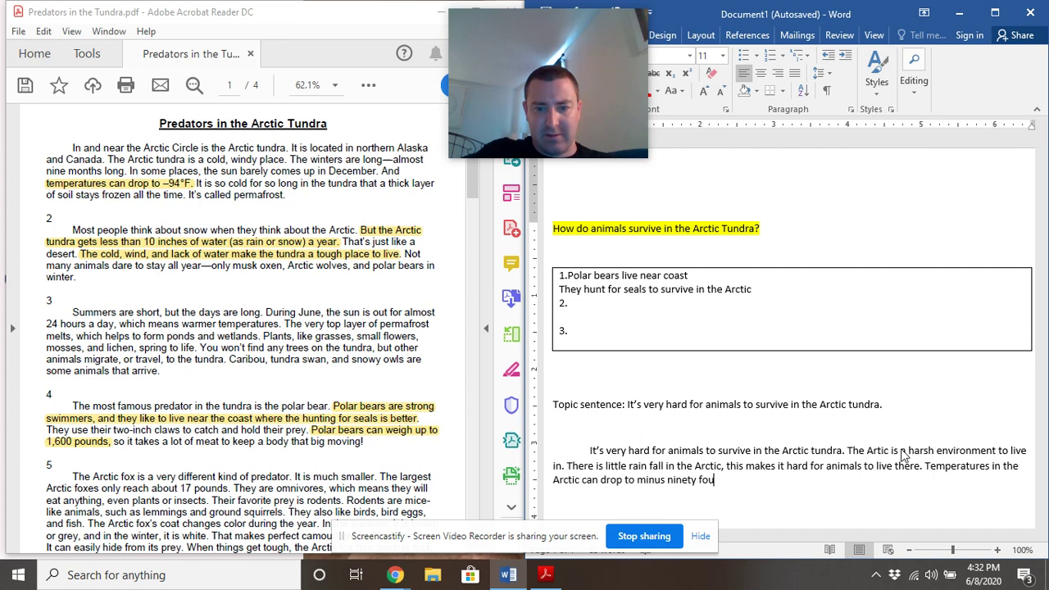
text(r degrees.)
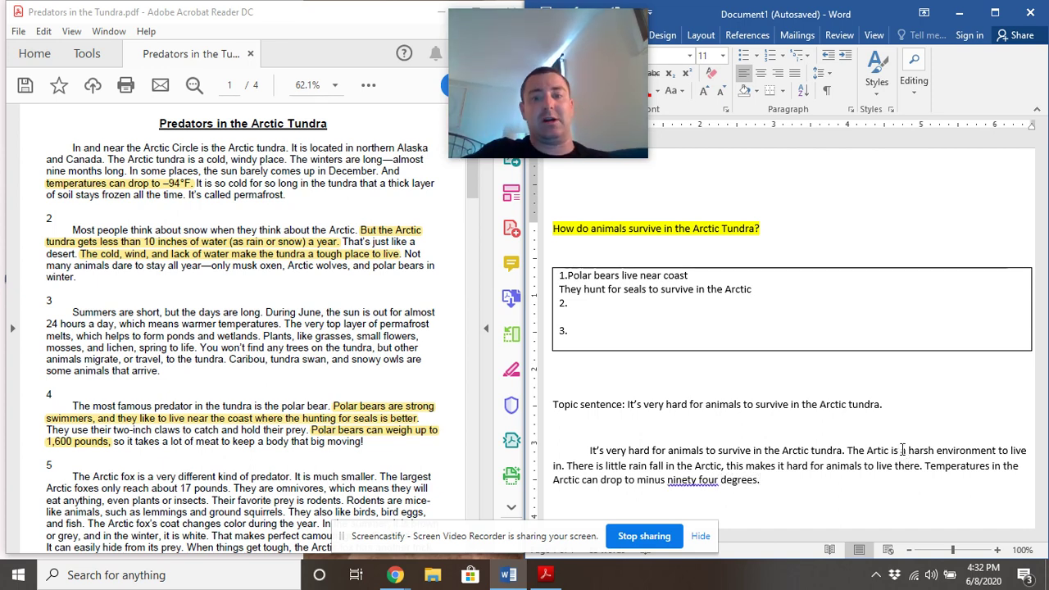
right_click(705, 481)
click(768, 399)
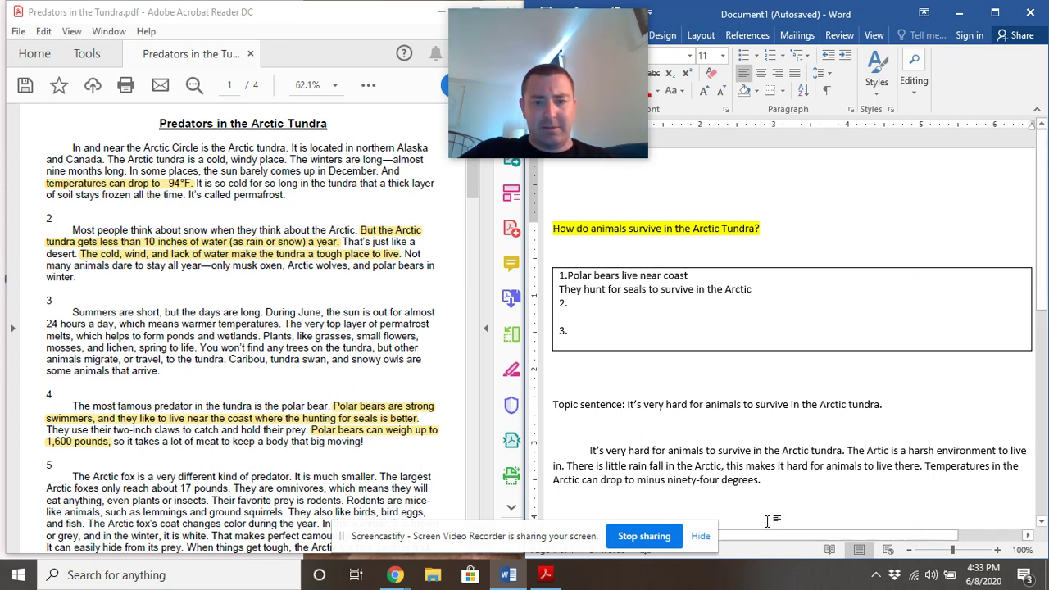
Step: Add the sentence "Finally, the Arcitc can be a very windy environment making it very difficult to live in"
click(792, 514)
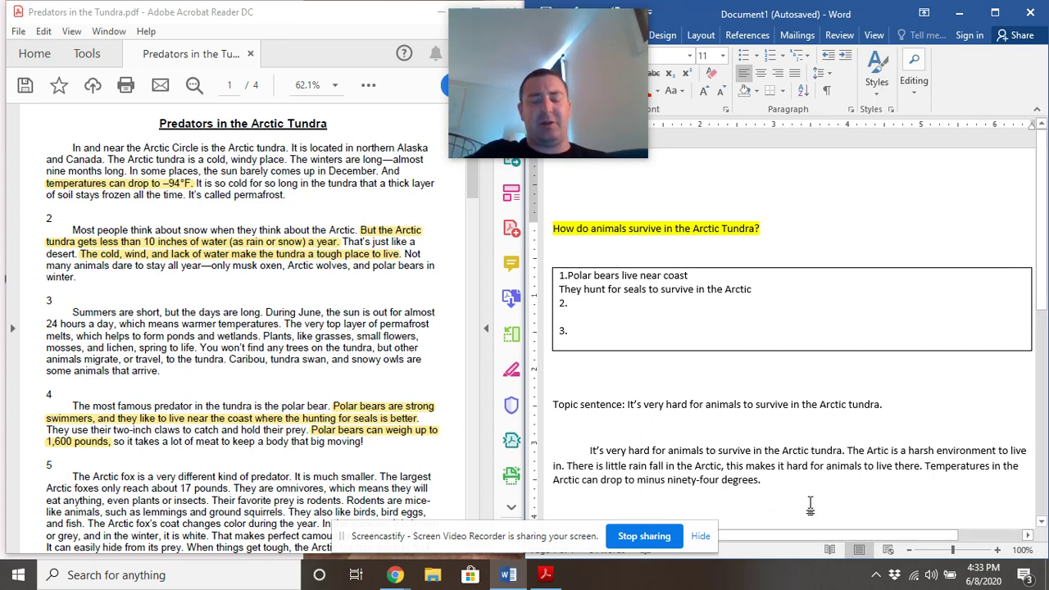
text(Finally, )
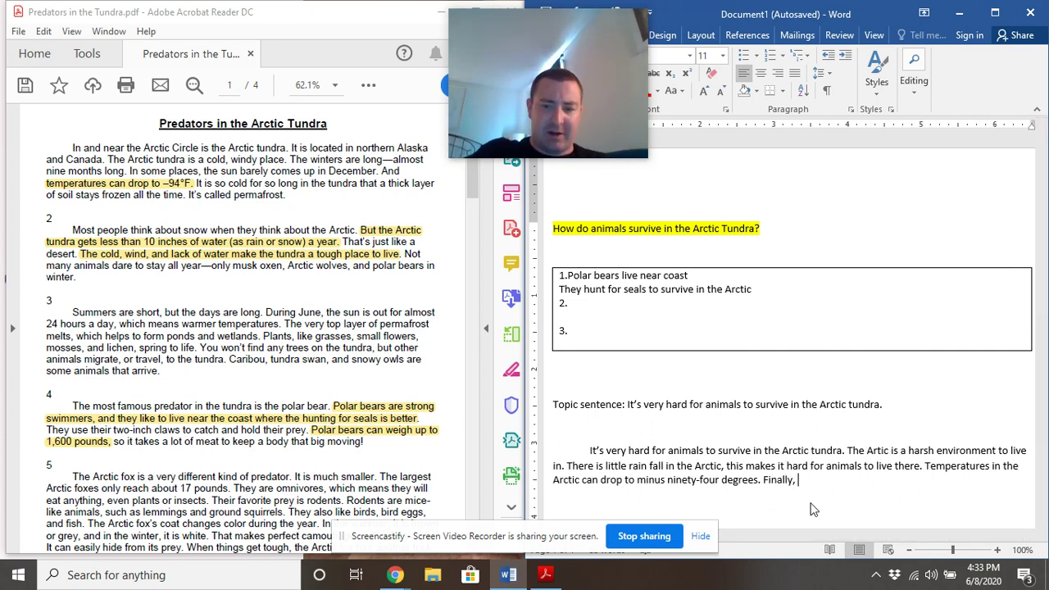
text(the Aet)
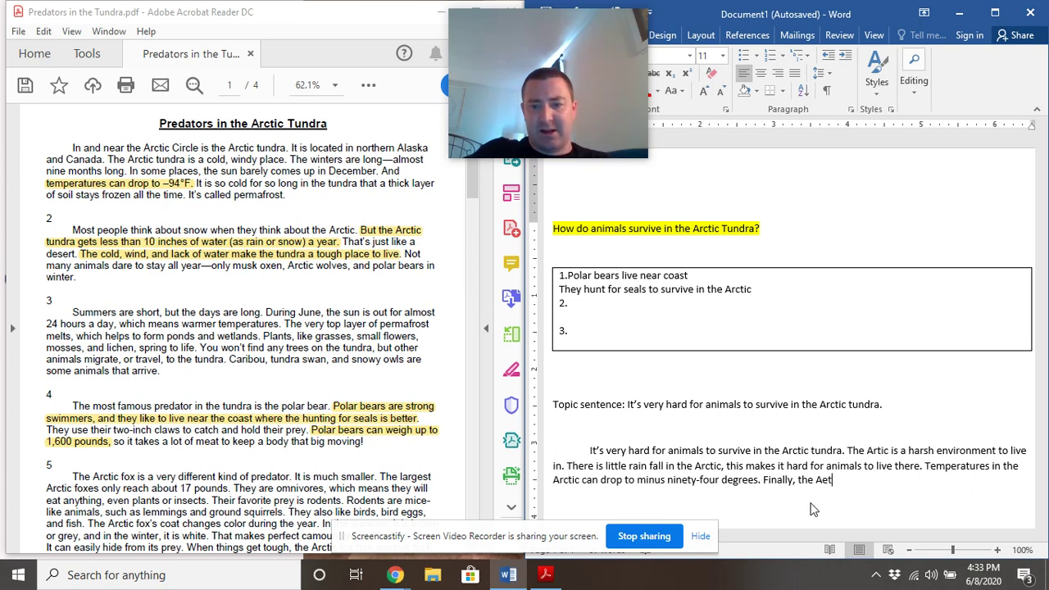
key(BackSpace)
key(BackSpace)
text(rcitc )
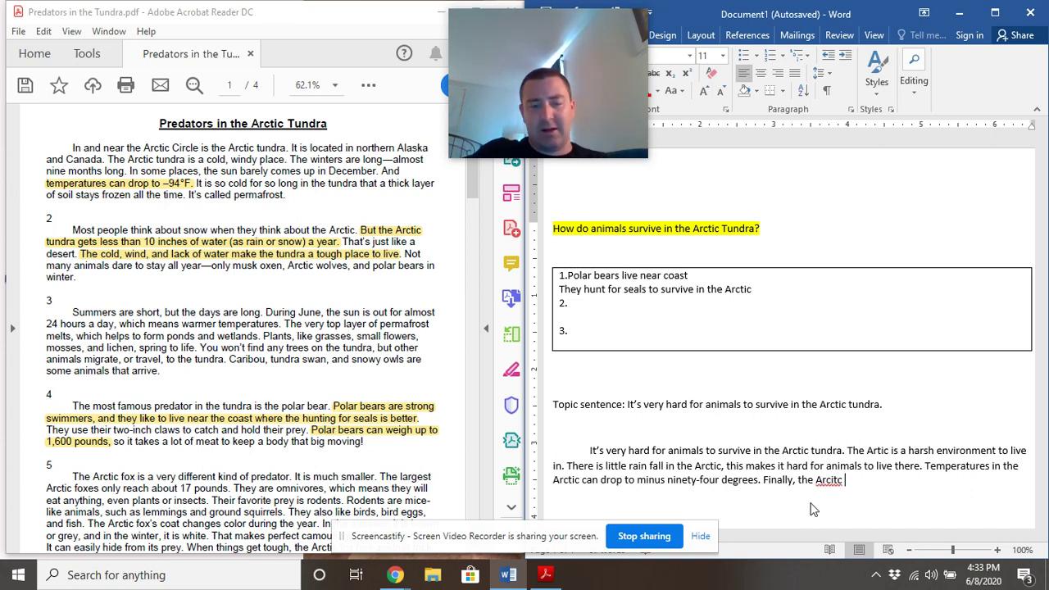
text(can be a very)
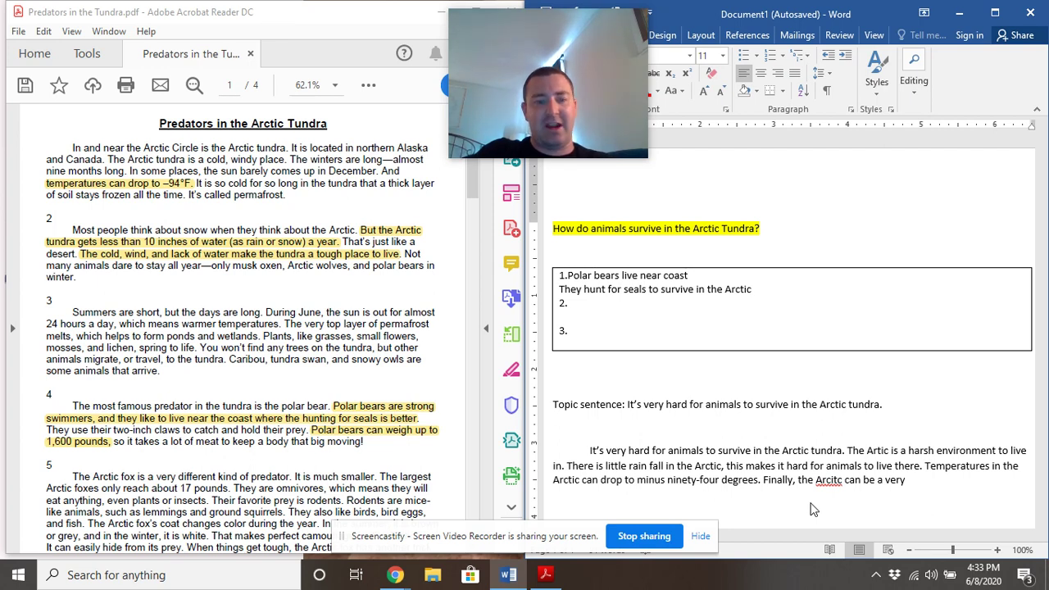
text( windy en)
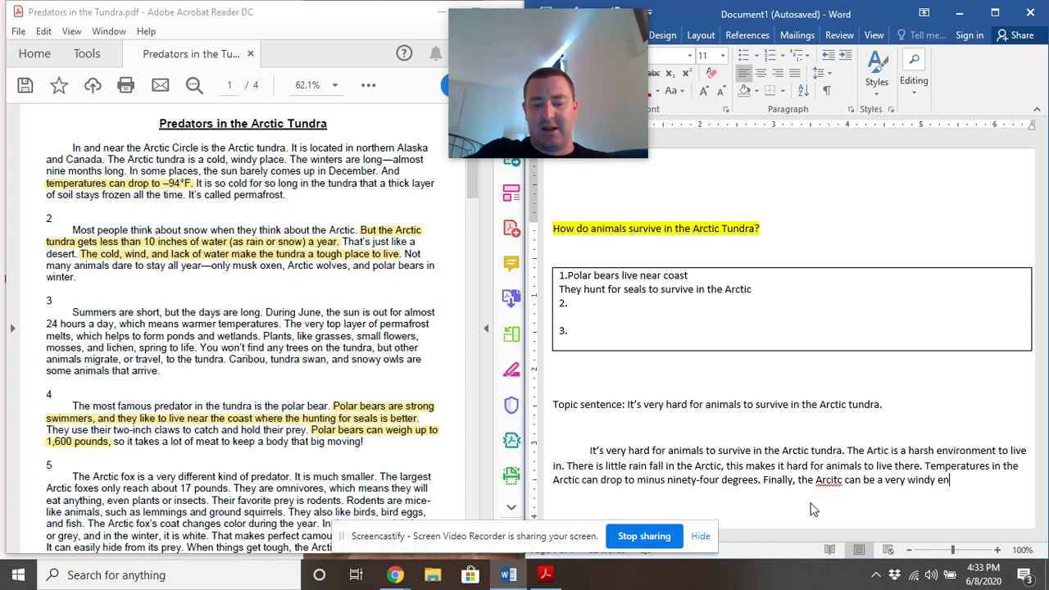
text(vironment making)
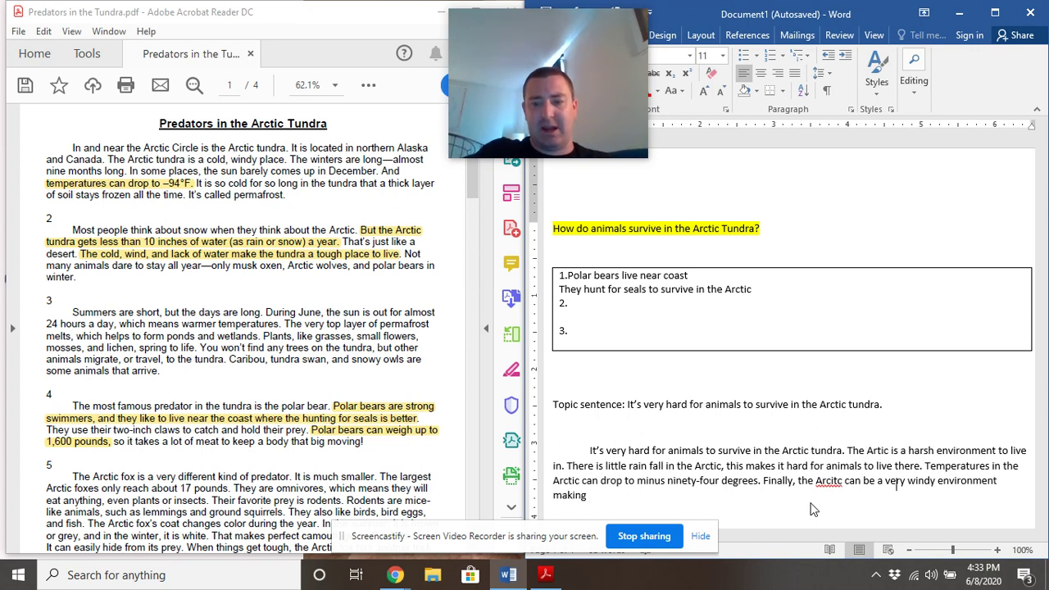
text( it very dif)
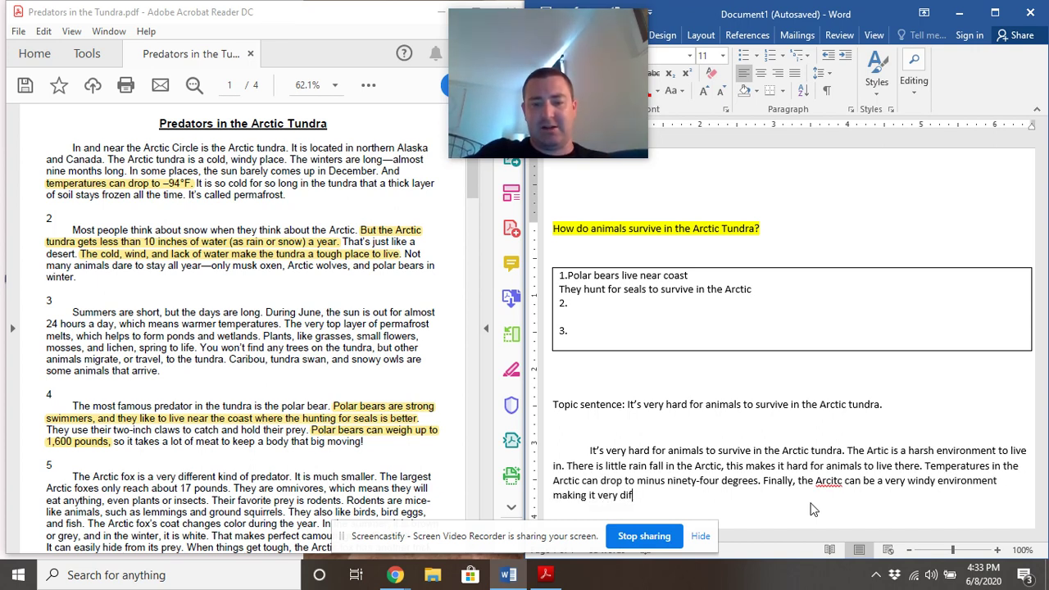
text(ficult to live in.)
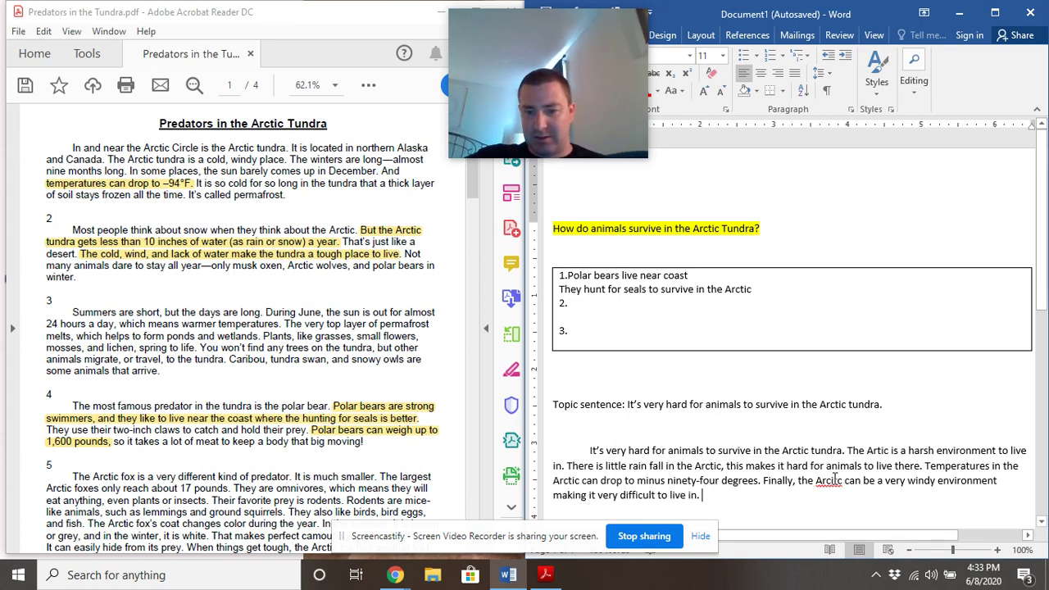
right_click(835, 480)
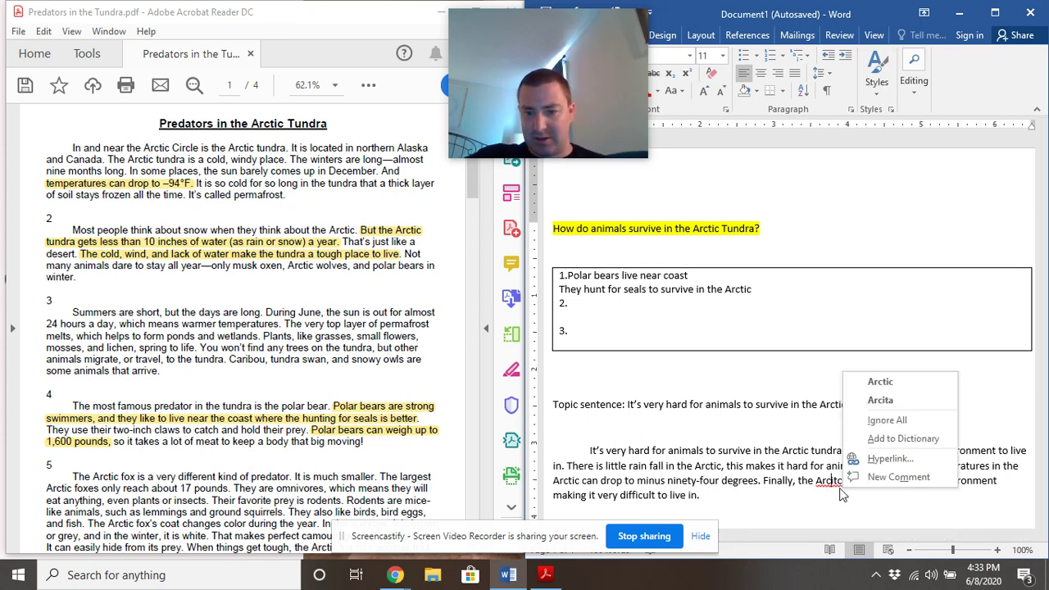
click(878, 384)
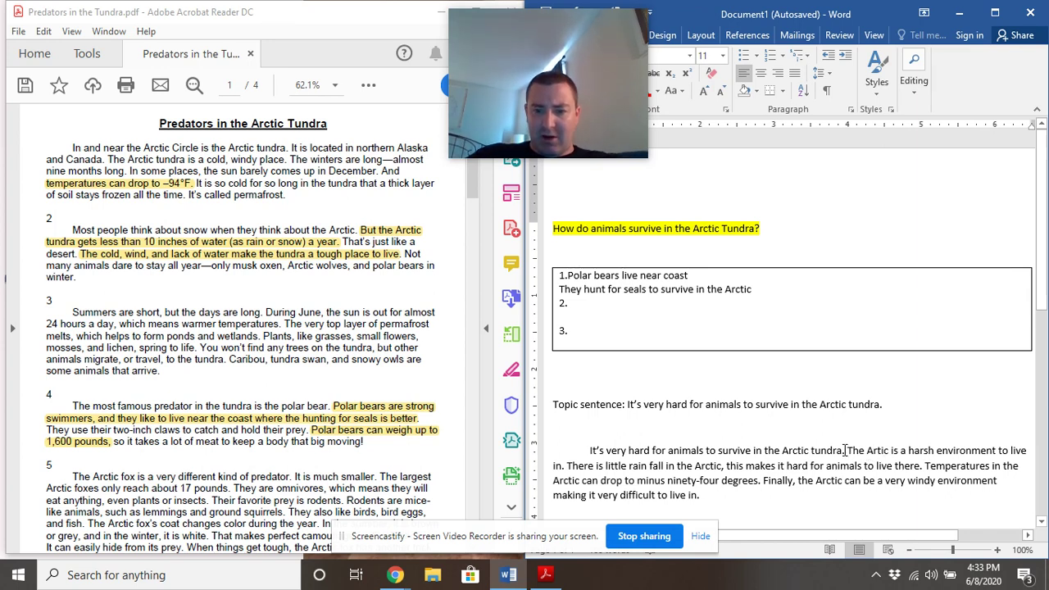
drag(848, 450, 722, 500)
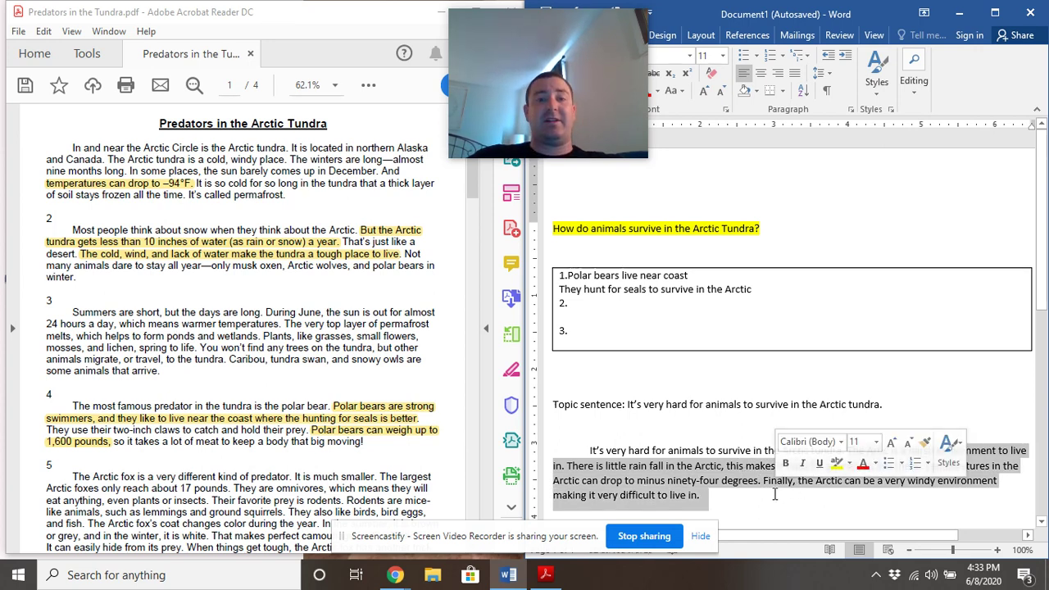
click(736, 509)
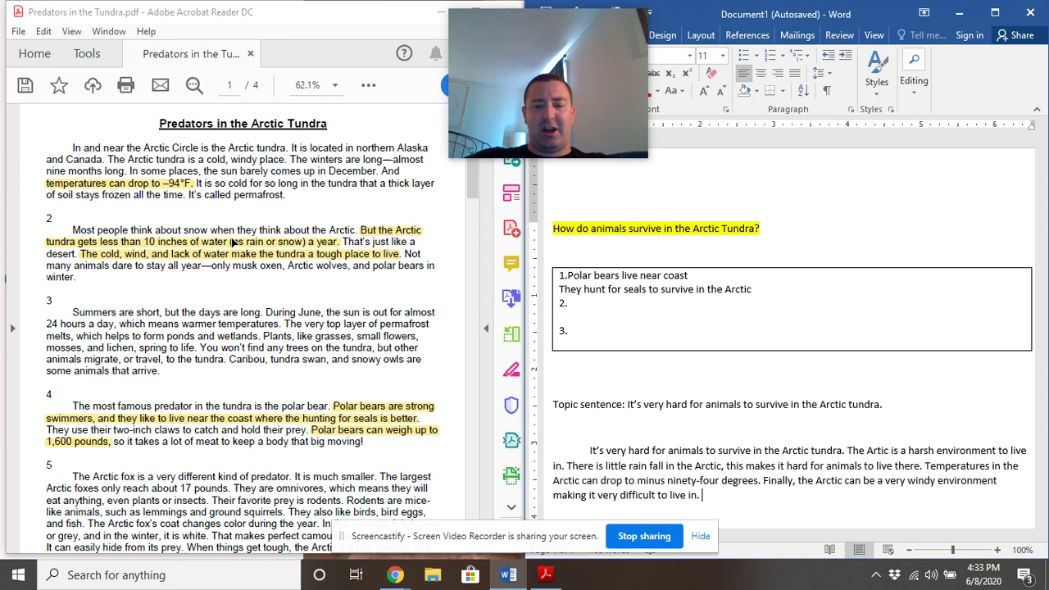
scroll(236, 242, down, 1)
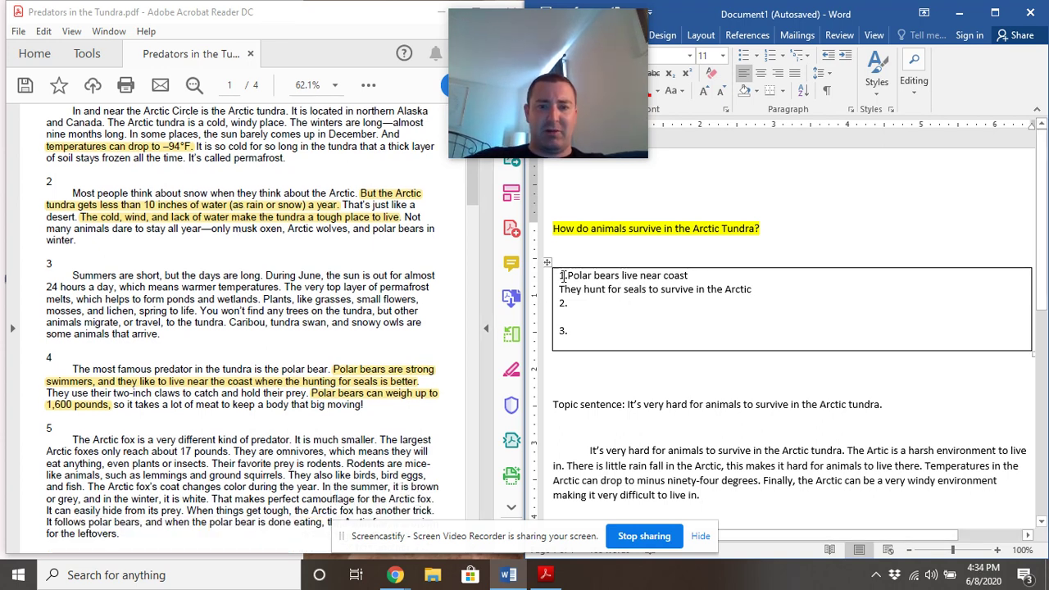
drag(570, 275, 752, 289)
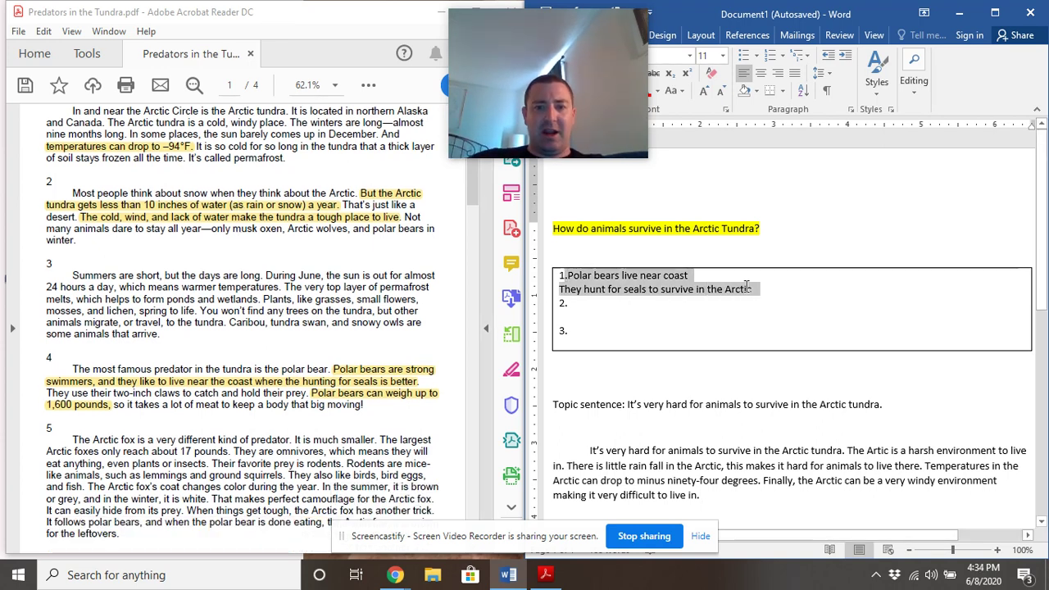
click(758, 491)
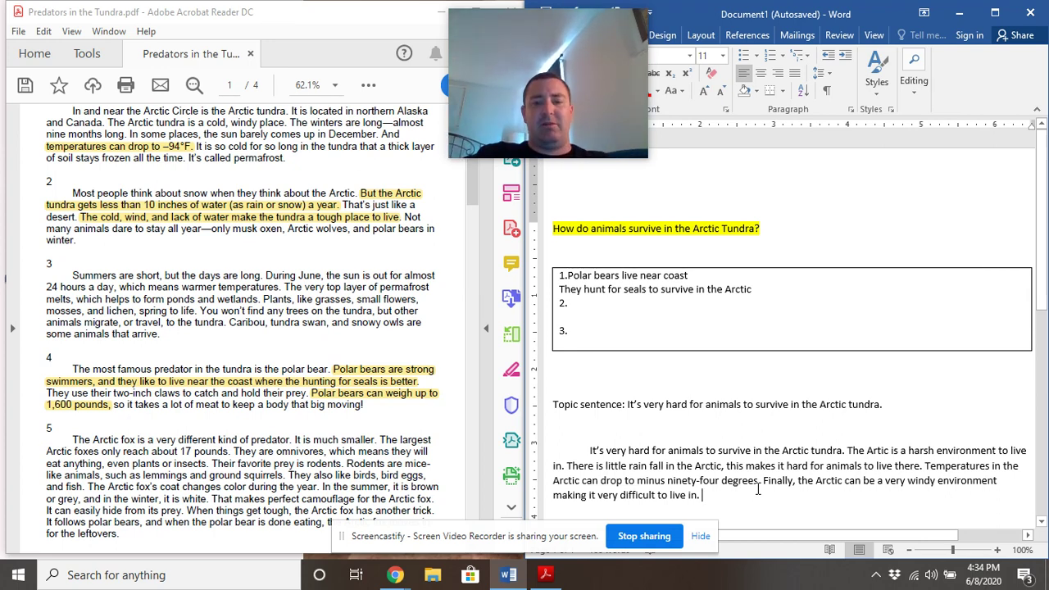
Step: Add the sentence "One animal that can survive in the Arctic is the Polar bear."
text(On)
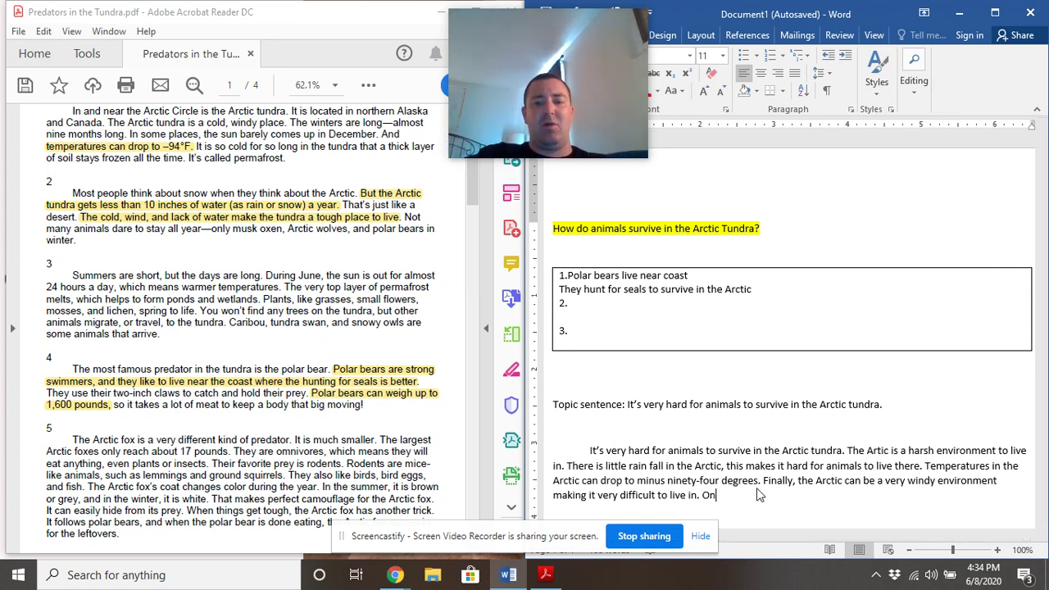
text(e animal that)
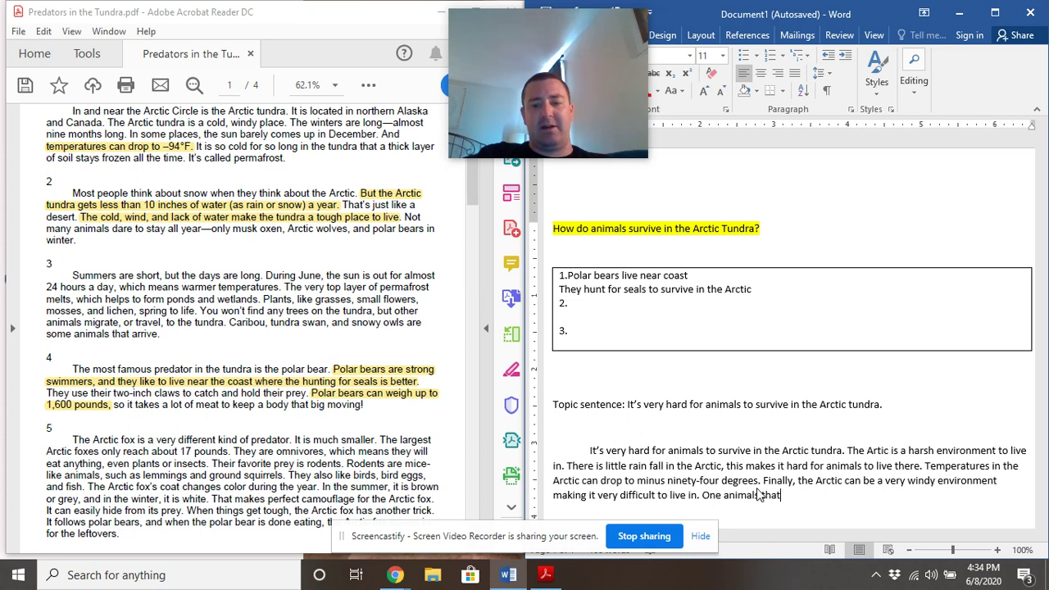
text(at can surive in)
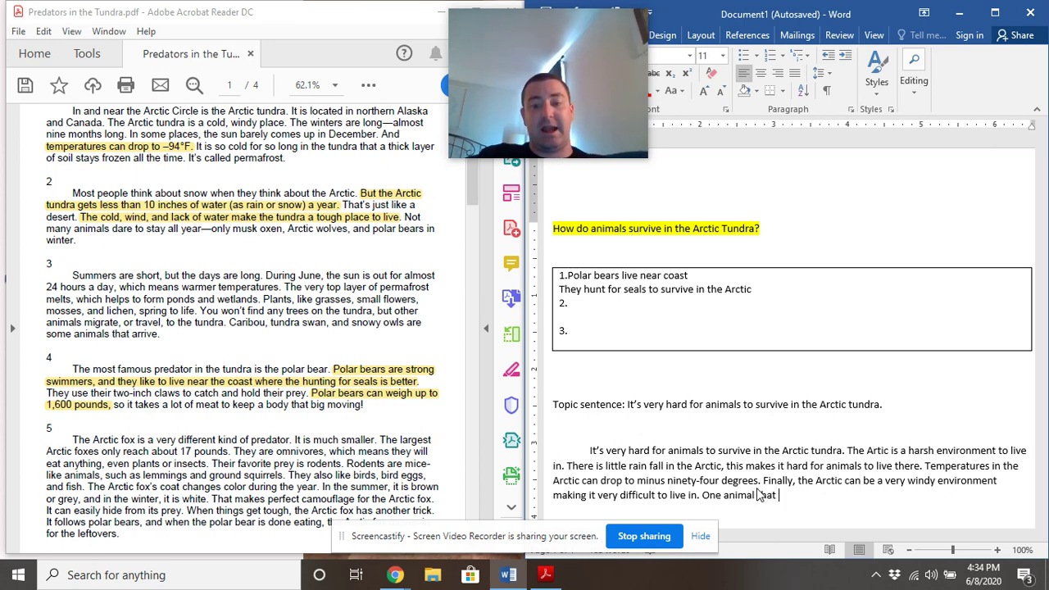
key(BackSpace)
key(BackSpace)
key(BackSpace)
key(BackSpace)
key(BackSpace)
key(BackSpace)
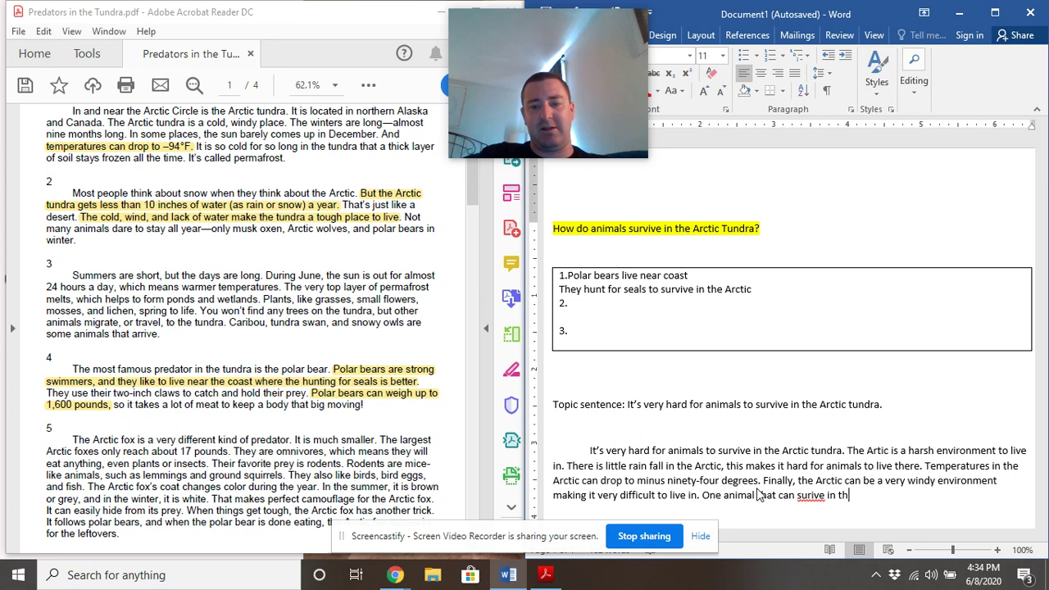
text(vive in the Ae)
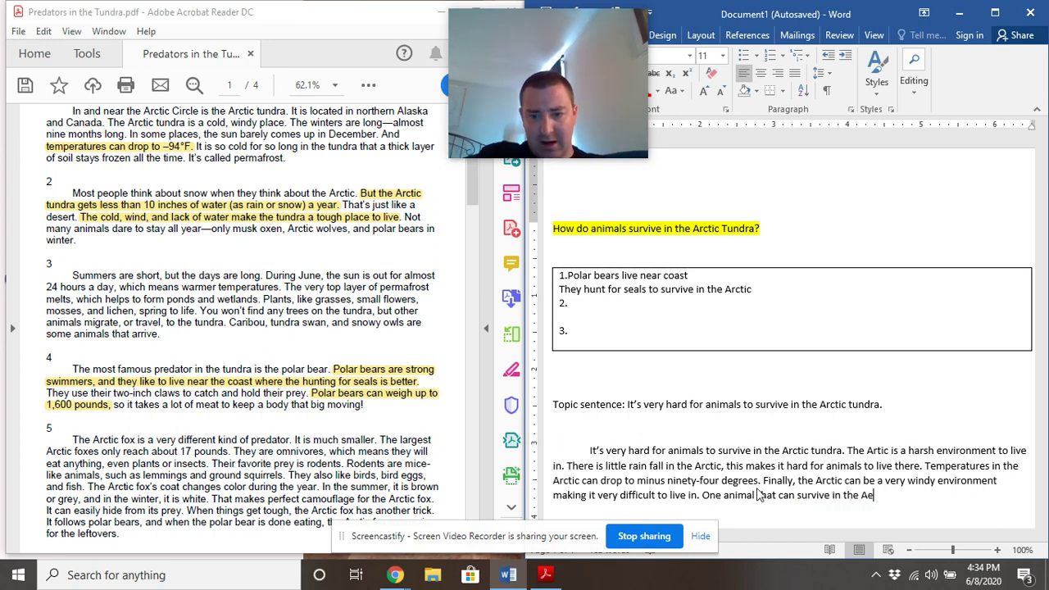
key(BackSpace)
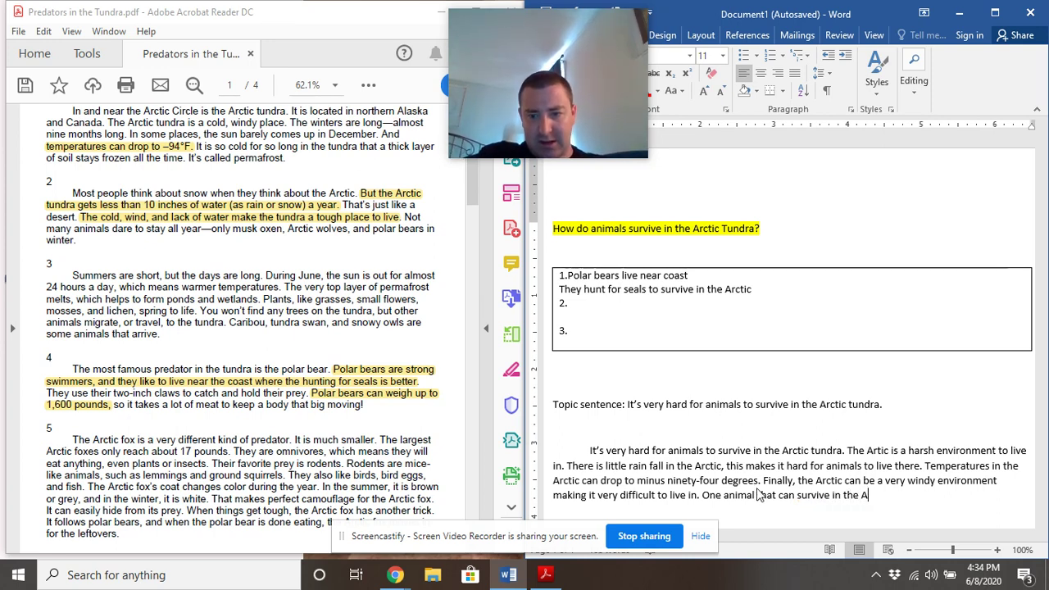
text(rctic is the Po)
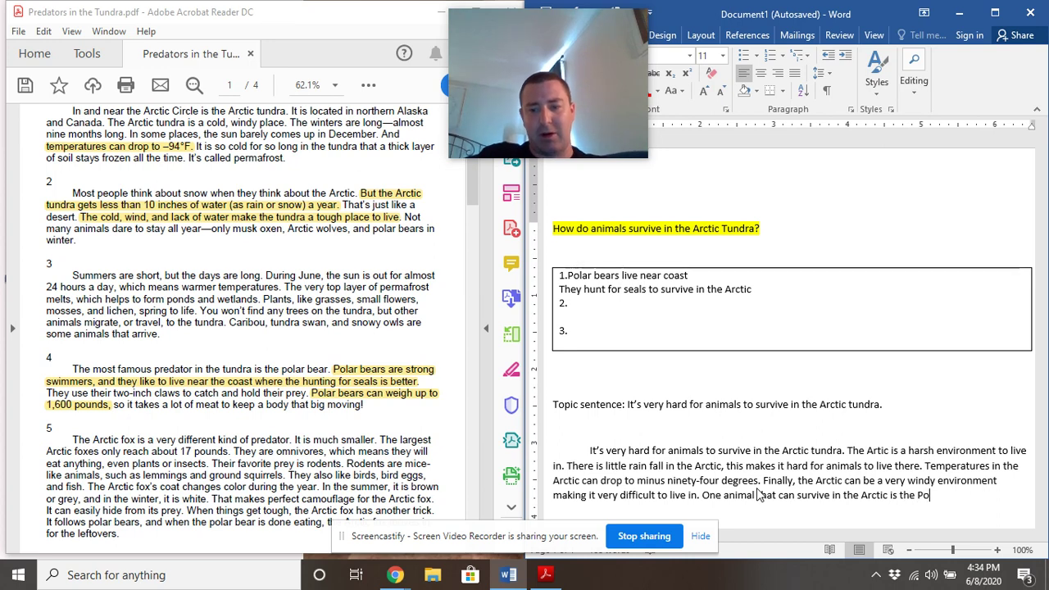
text(lar)
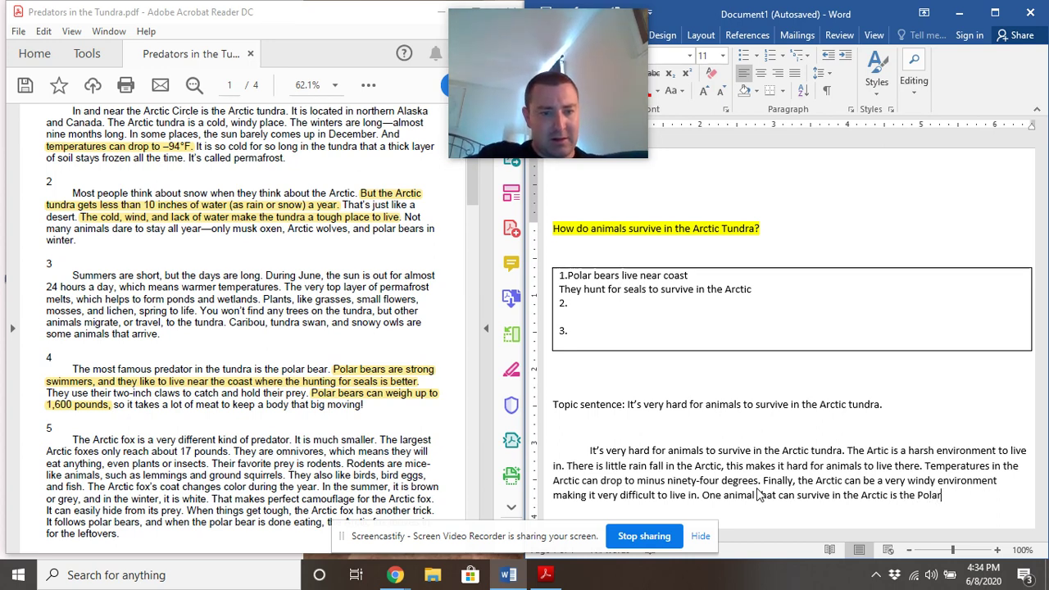
text( bea)
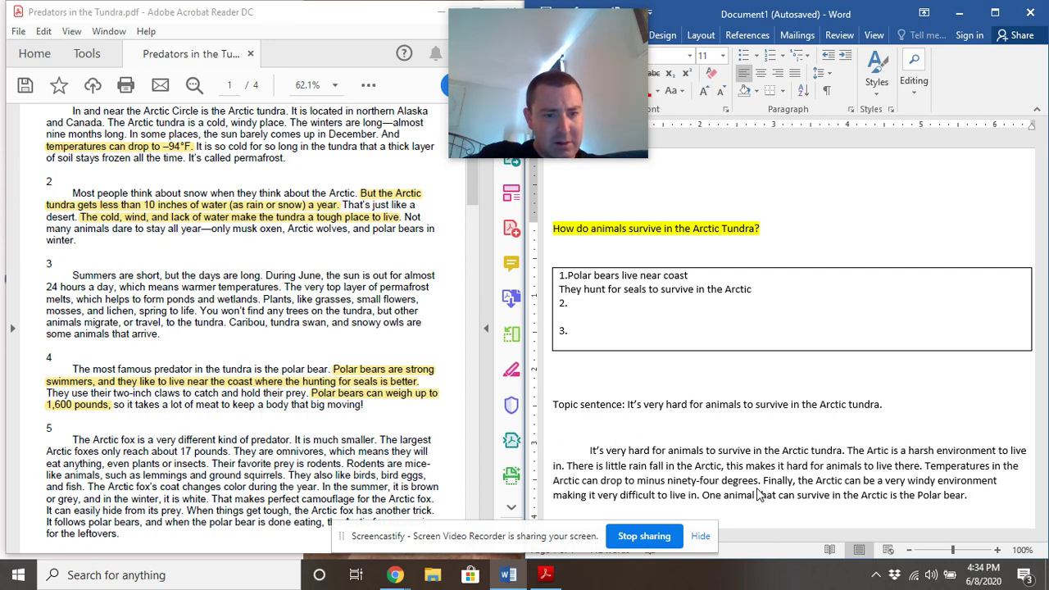
text(r.)
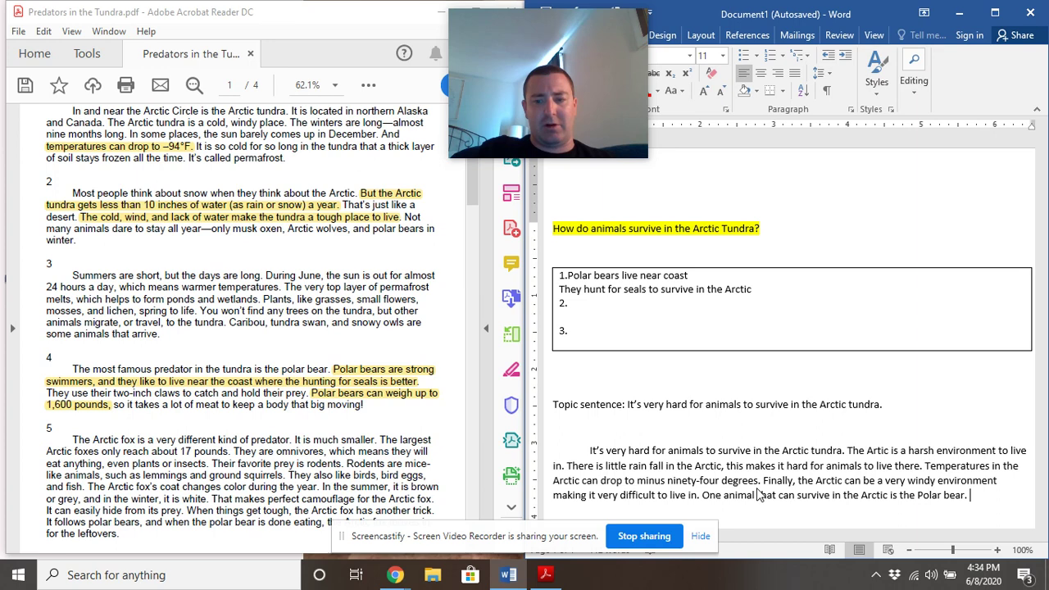
Step: Add that polar bears are very good hunters living near the coast to hunt for food
text(P)
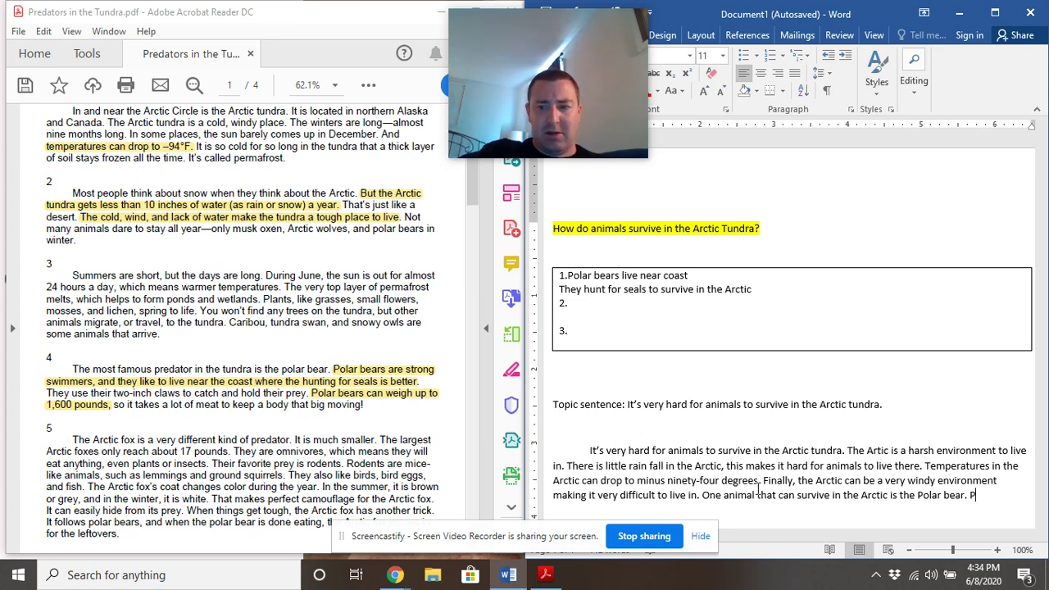
text(olar b)
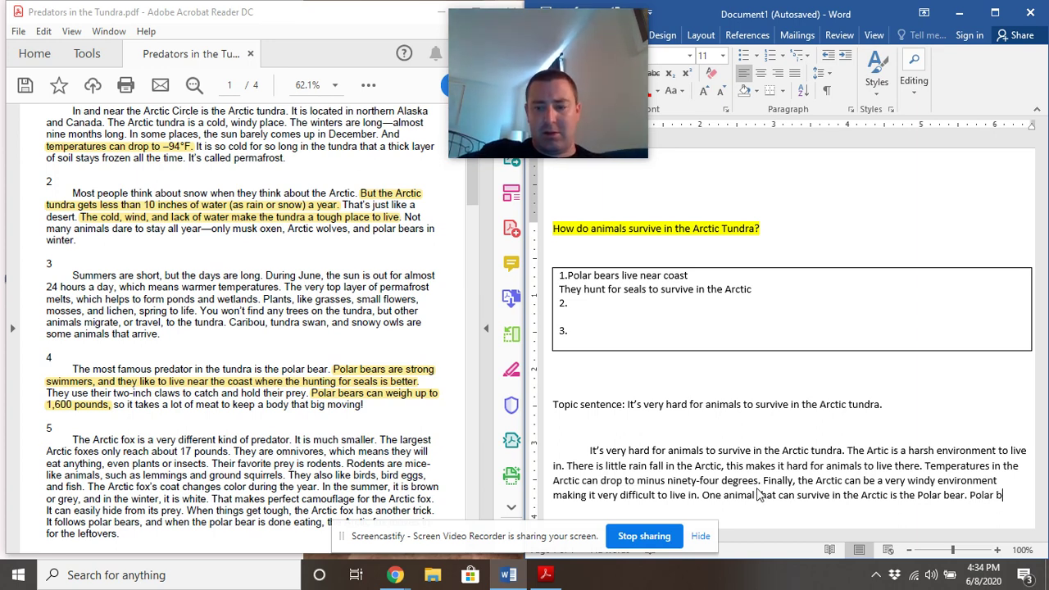
text(ears are very)
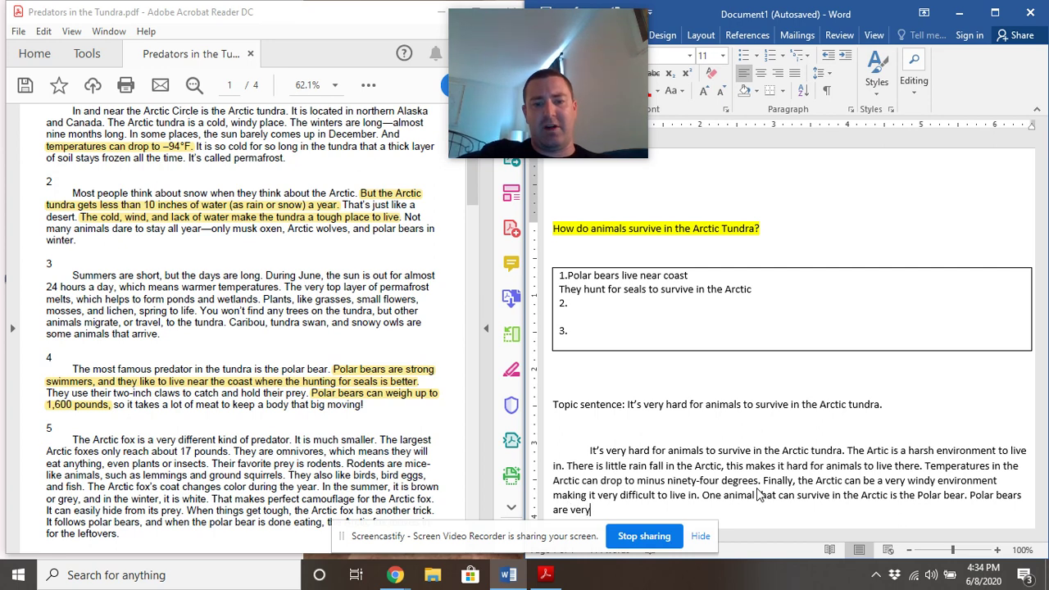
text( good)
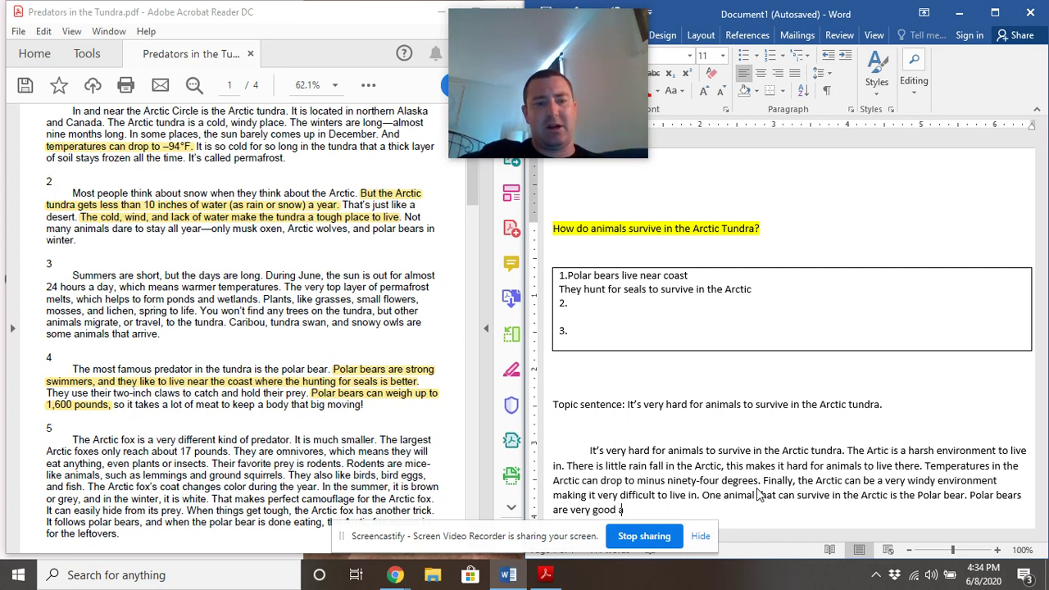
text( a)
key(BackSpace)
text(hunters. T)
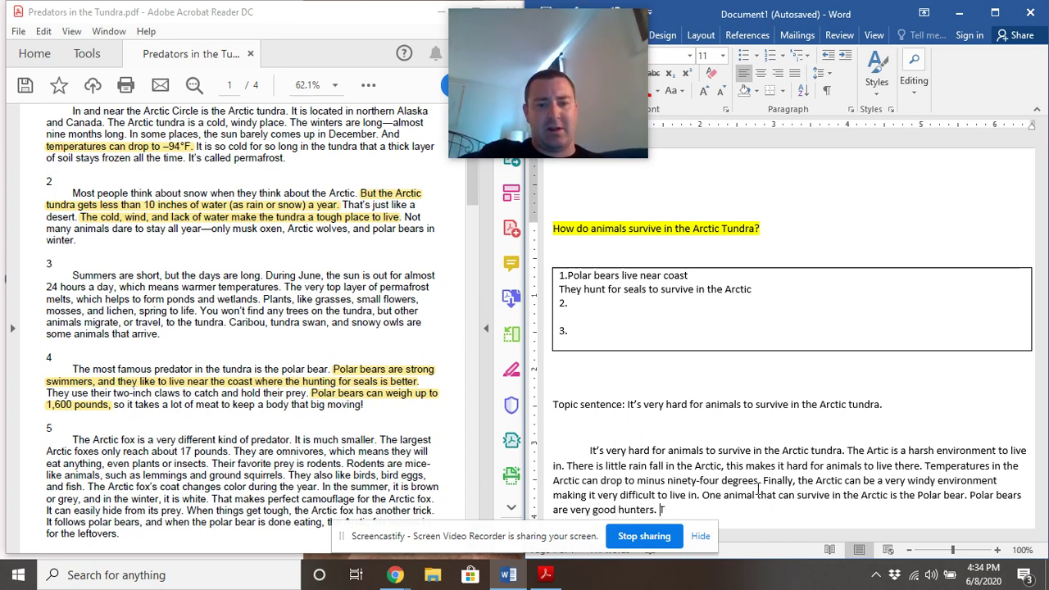
text(hey live near the )
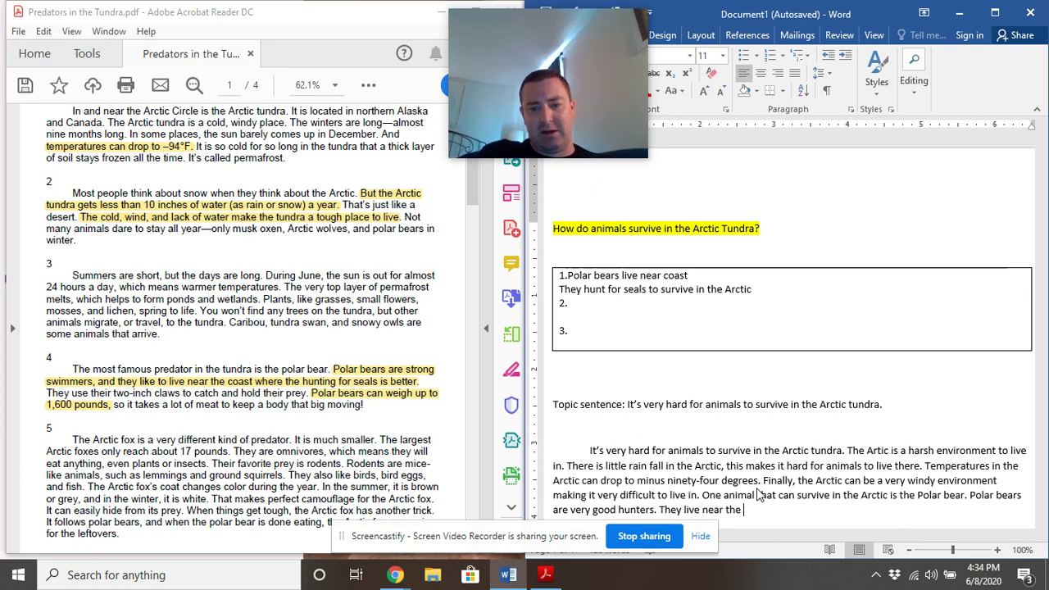
text(coast to hu)
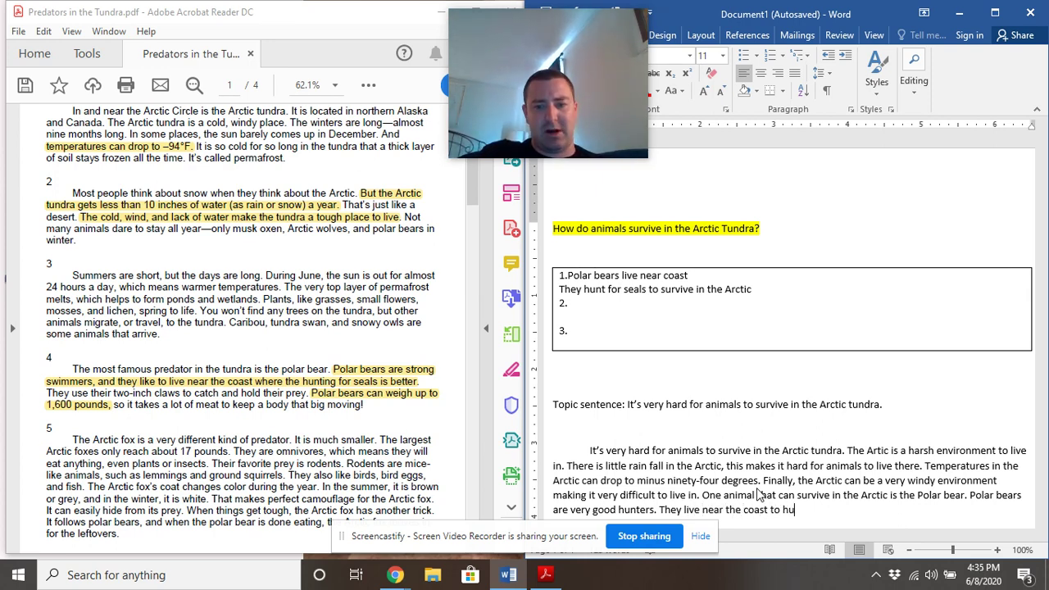
text(nt for their)
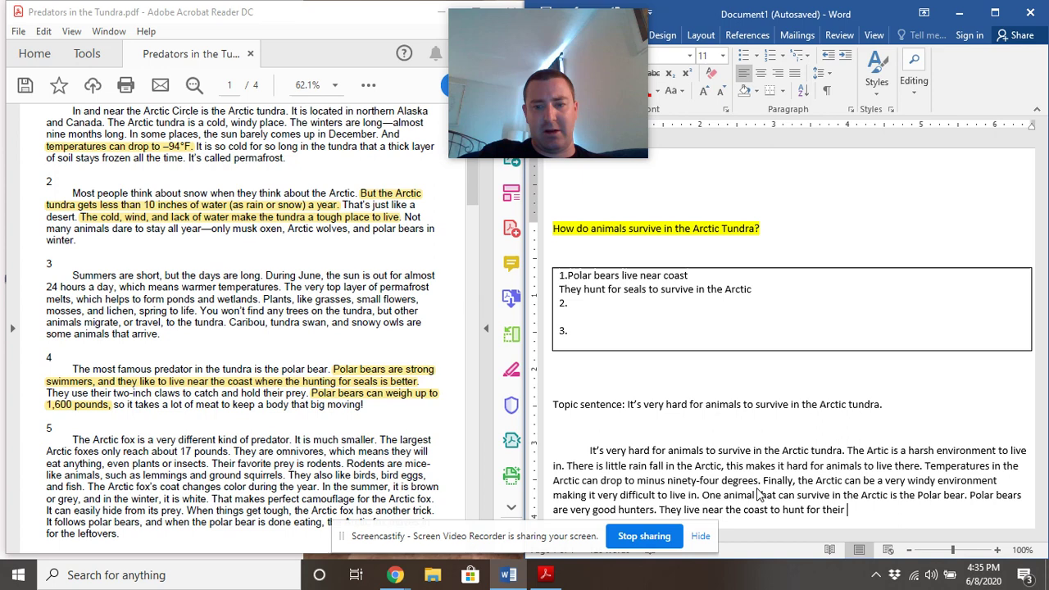
text(food so they can)
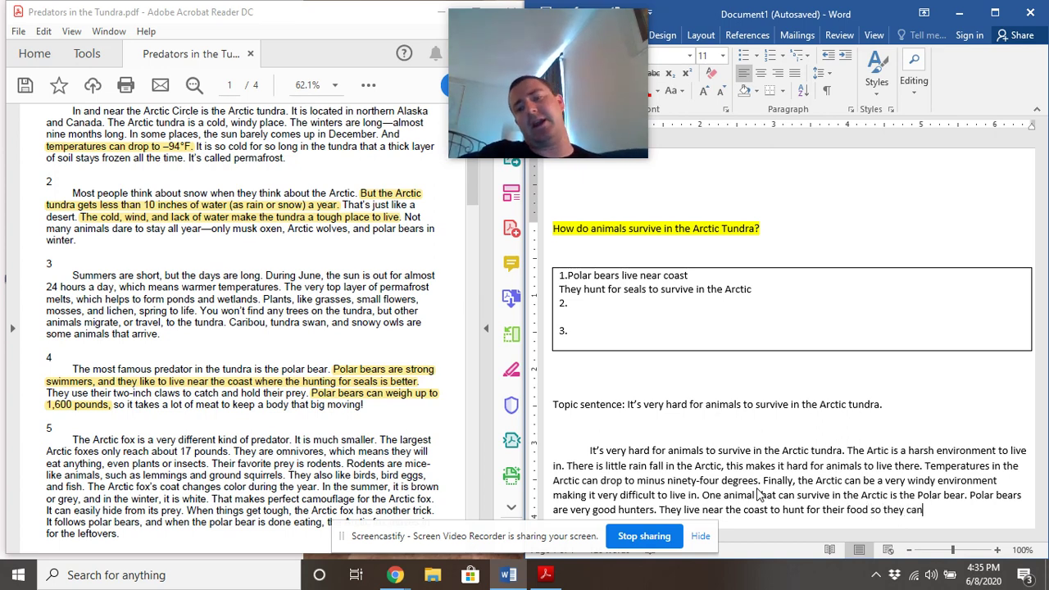
text( su)
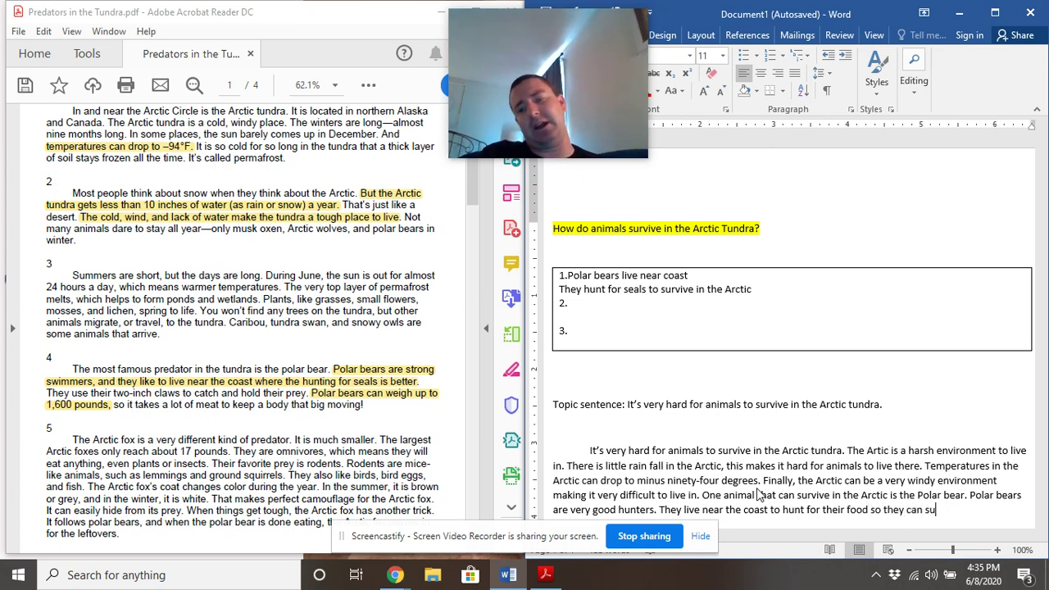
text(vivive i)
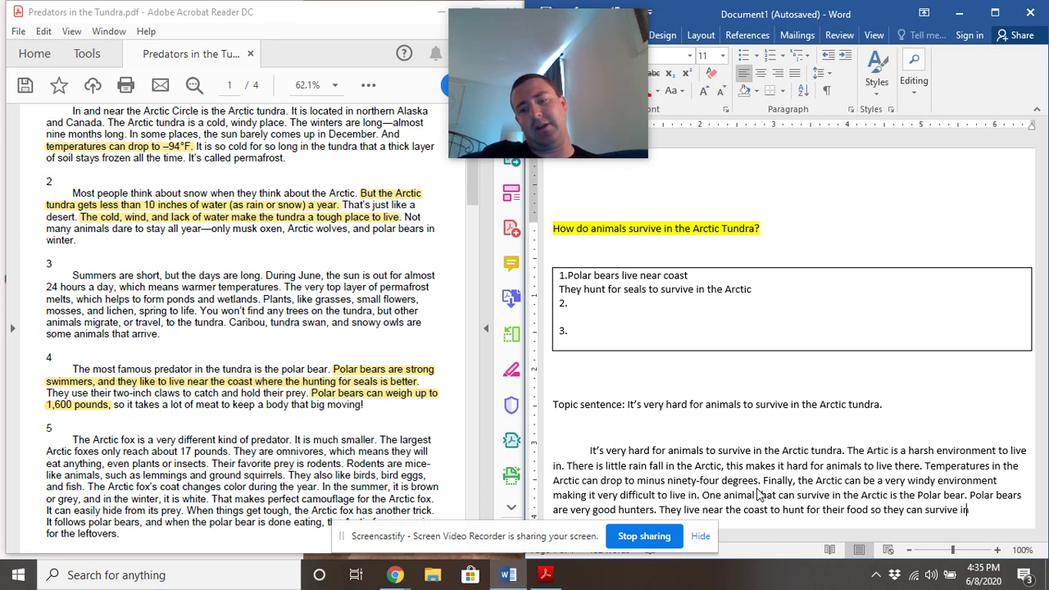
text(n the Ae)
text(c)
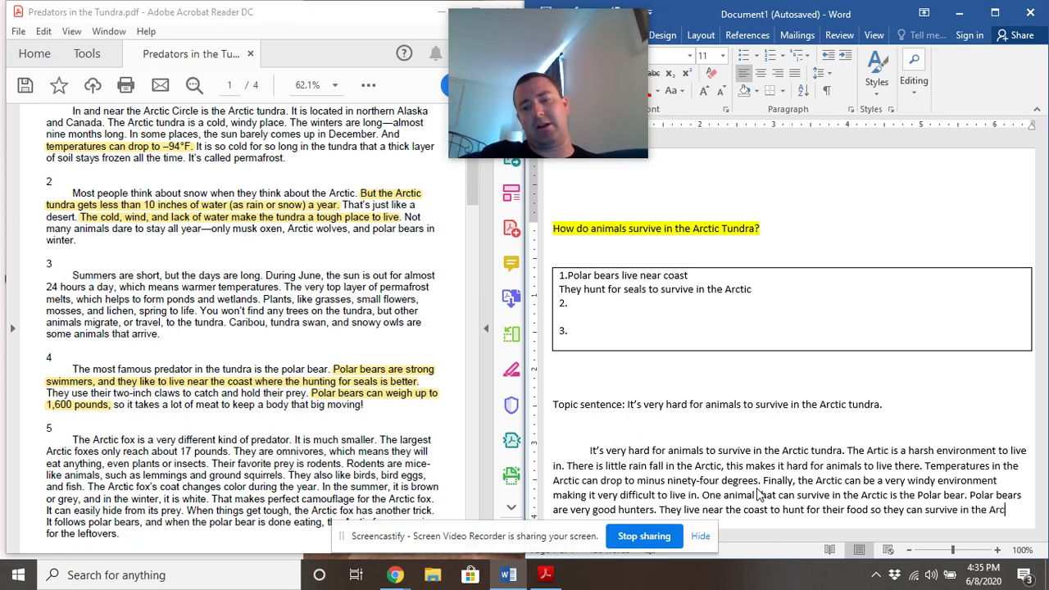
text(tic.)
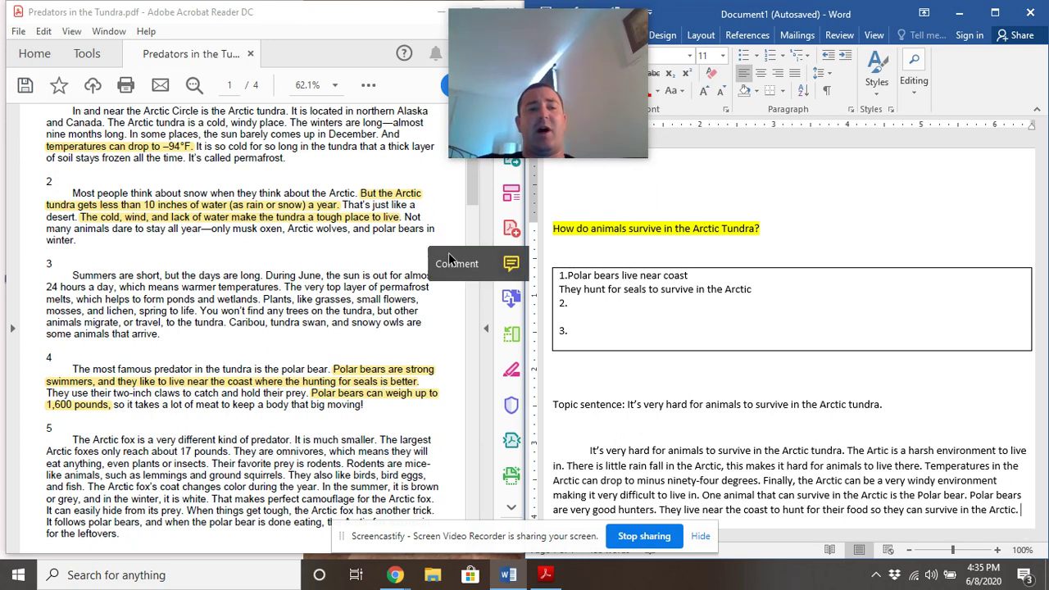
scroll(544, 270, down, 1)
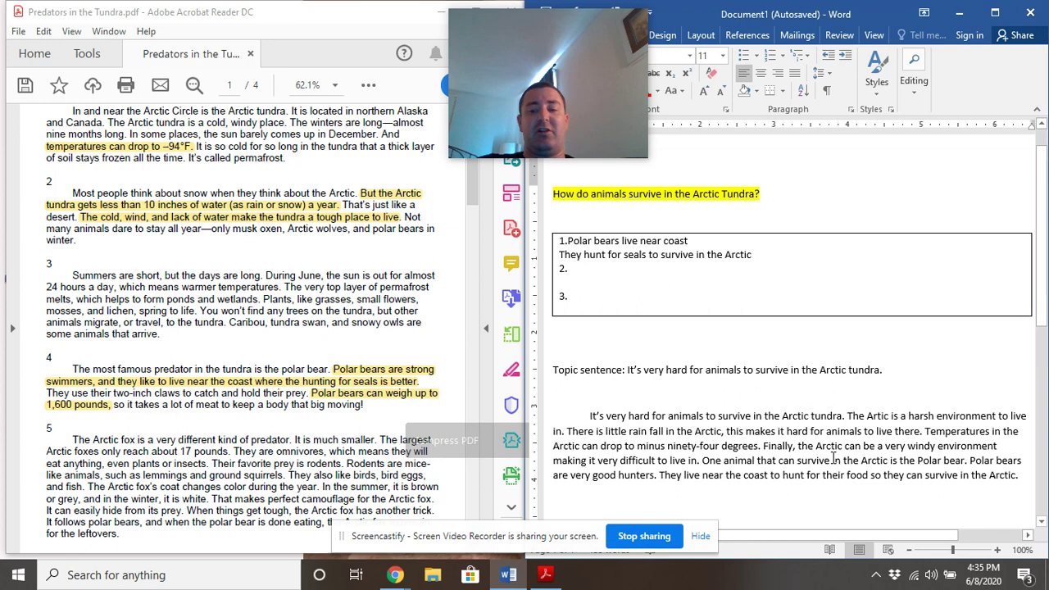